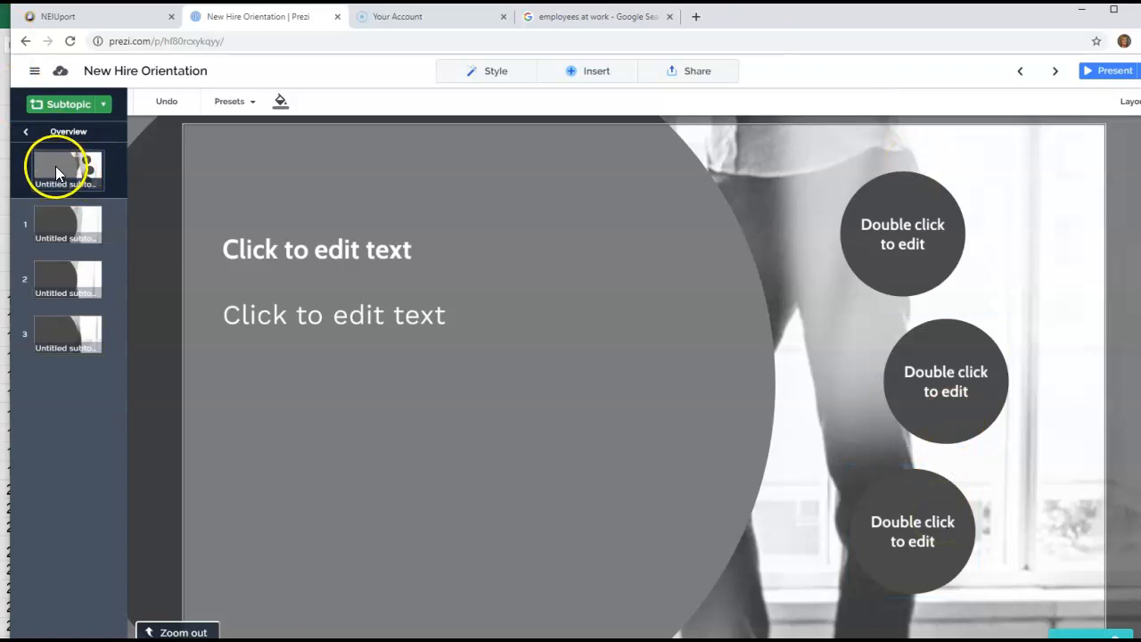
# - Return from the topic to the presentation's overview with nothing selected
pyautogui.click(62, 125)
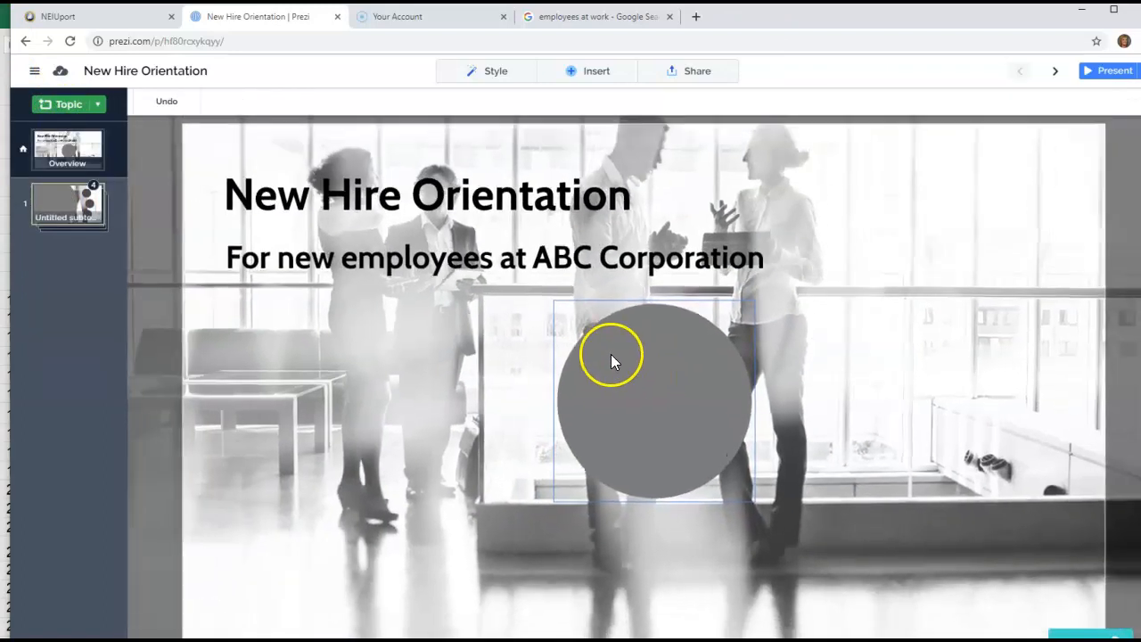
pyautogui.click(650, 370)
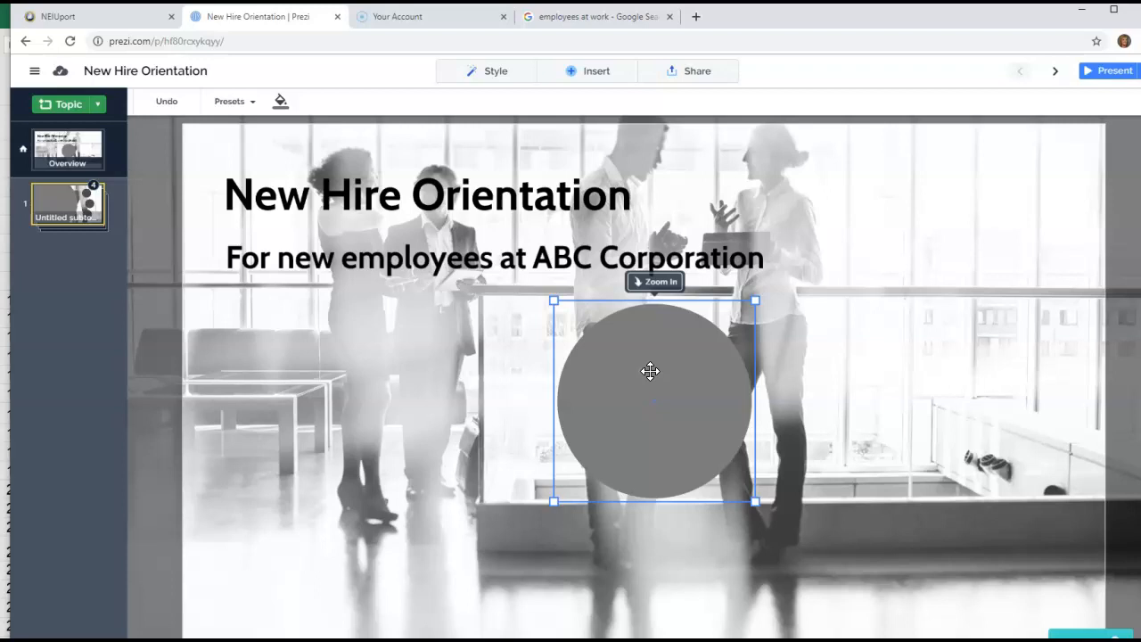
pyautogui.click(572, 78)
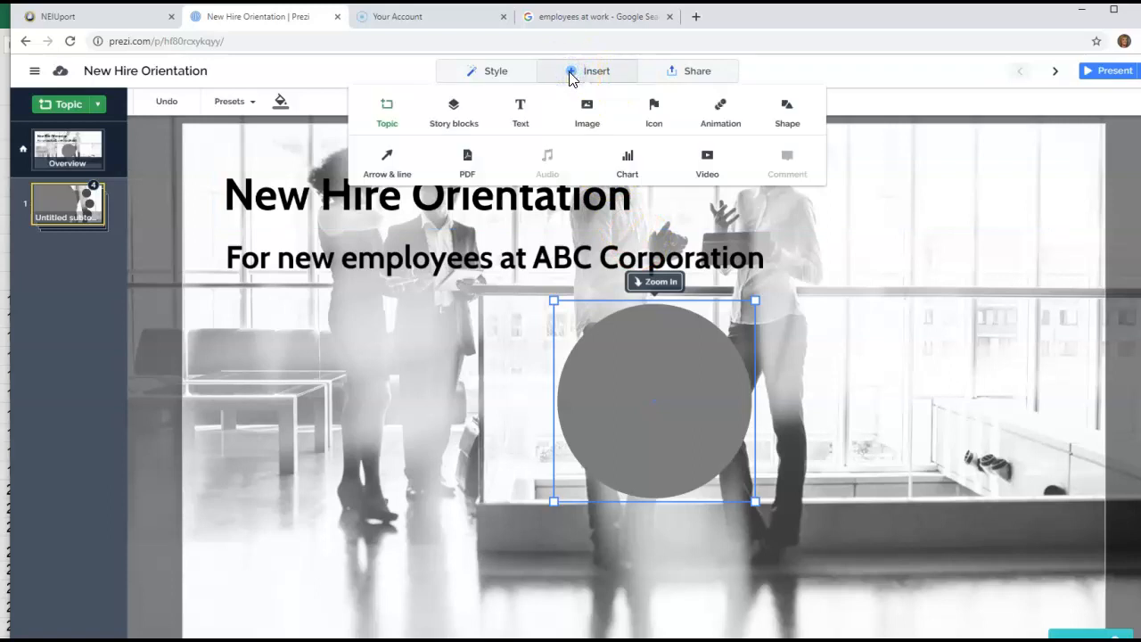
pyautogui.click(570, 76)
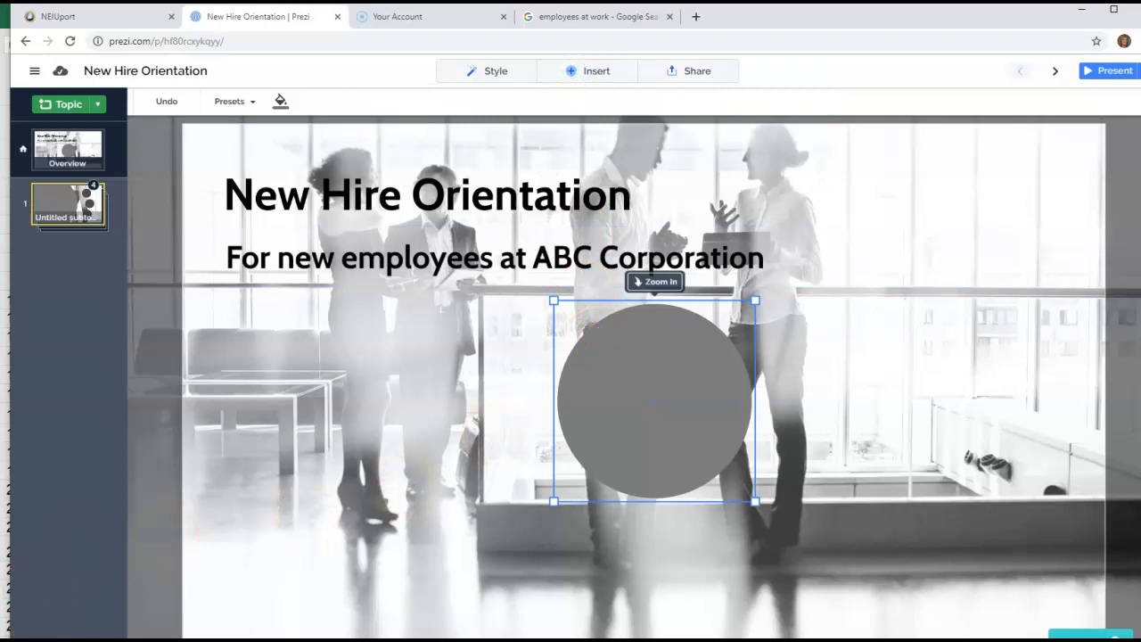
pyautogui.click(446, 484)
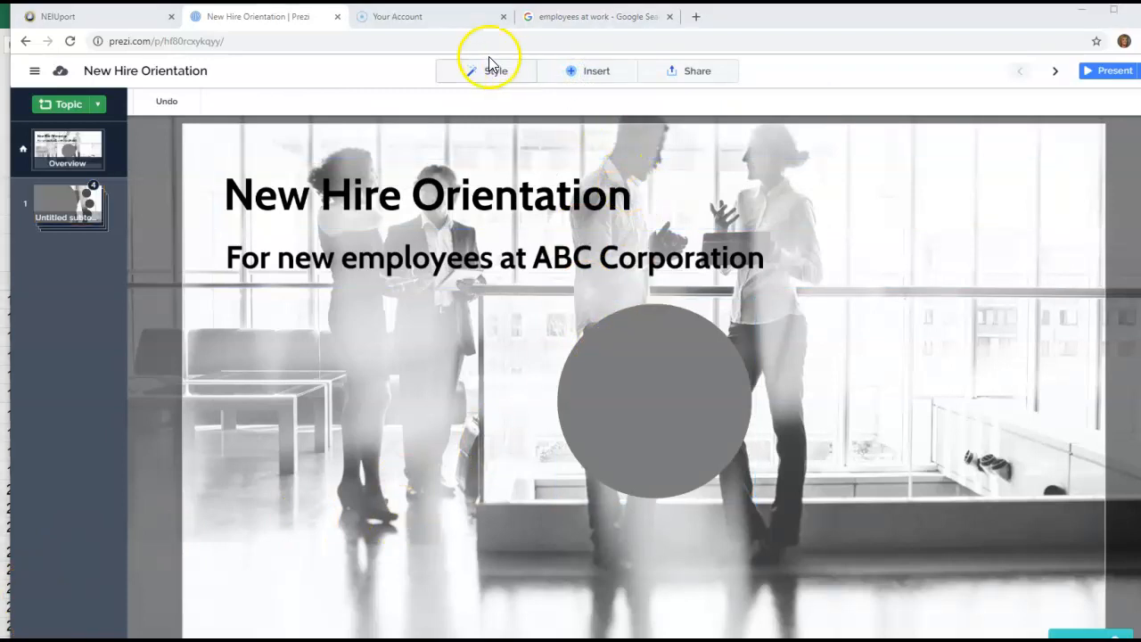
# - Insert five more topics on the overview, next to the existing topic circle
pyautogui.click(587, 77)
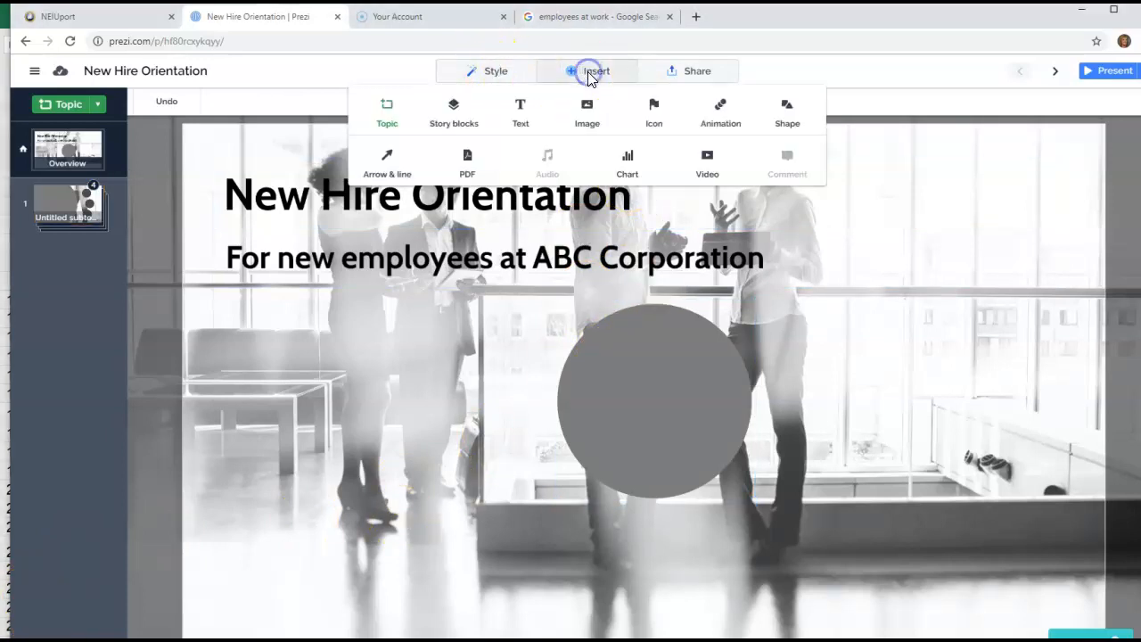
pyautogui.click(387, 114)
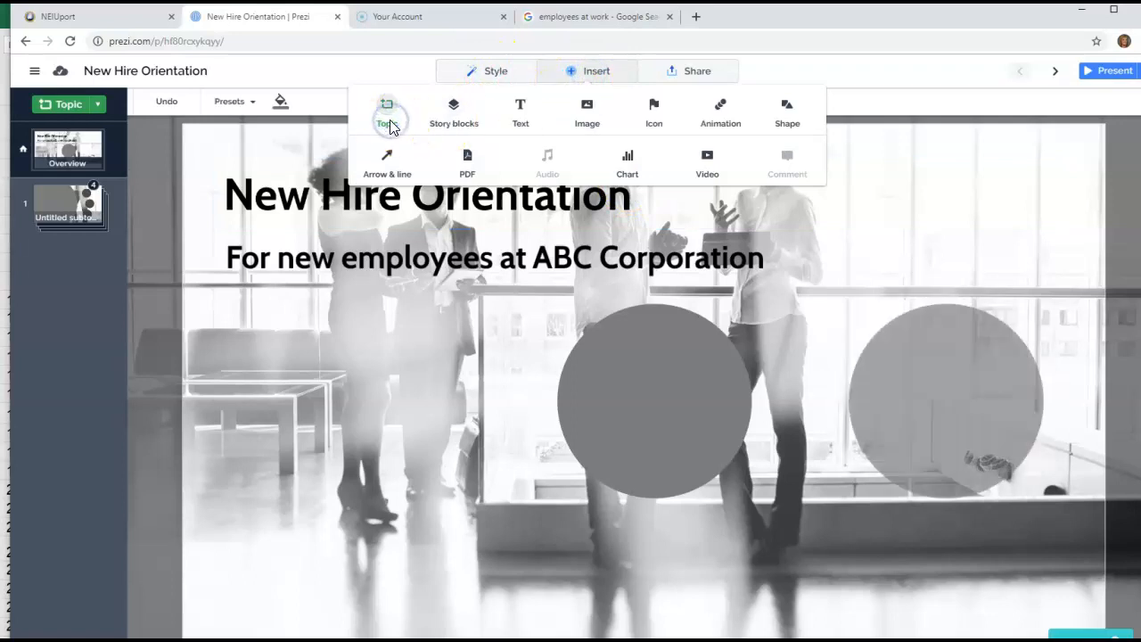
pyautogui.click(385, 109)
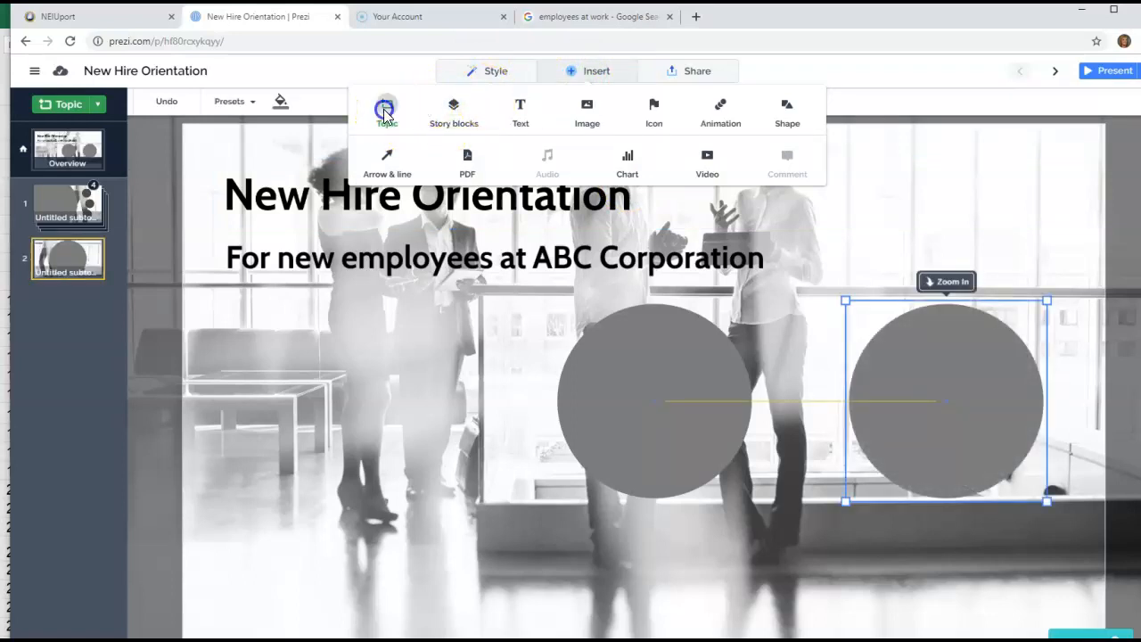
pyautogui.click(384, 114)
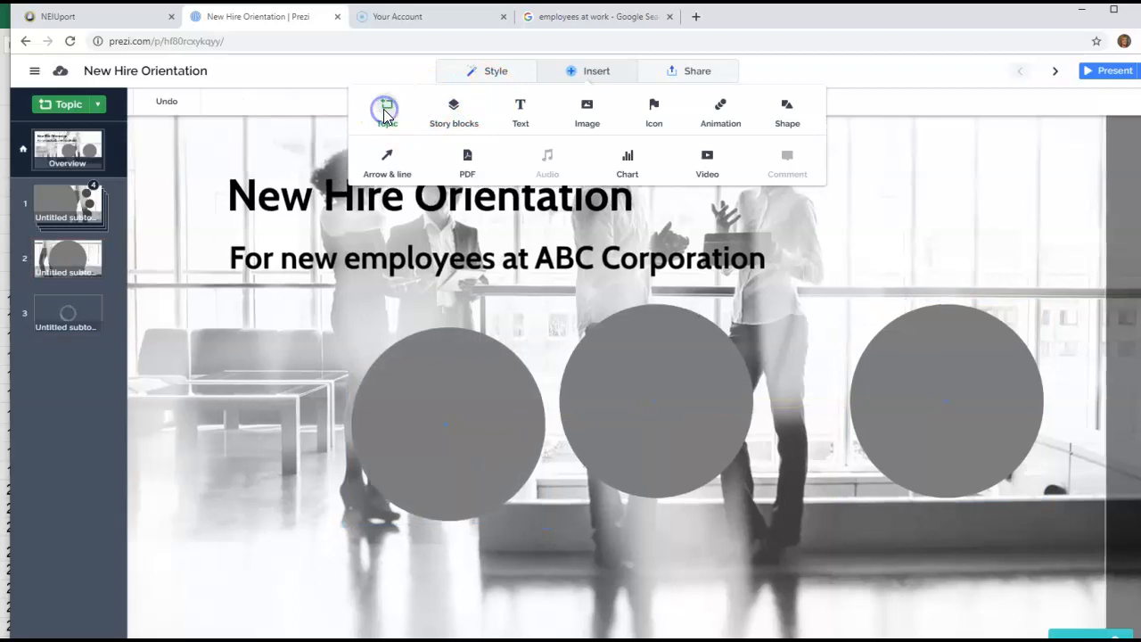
pyautogui.click(385, 110)
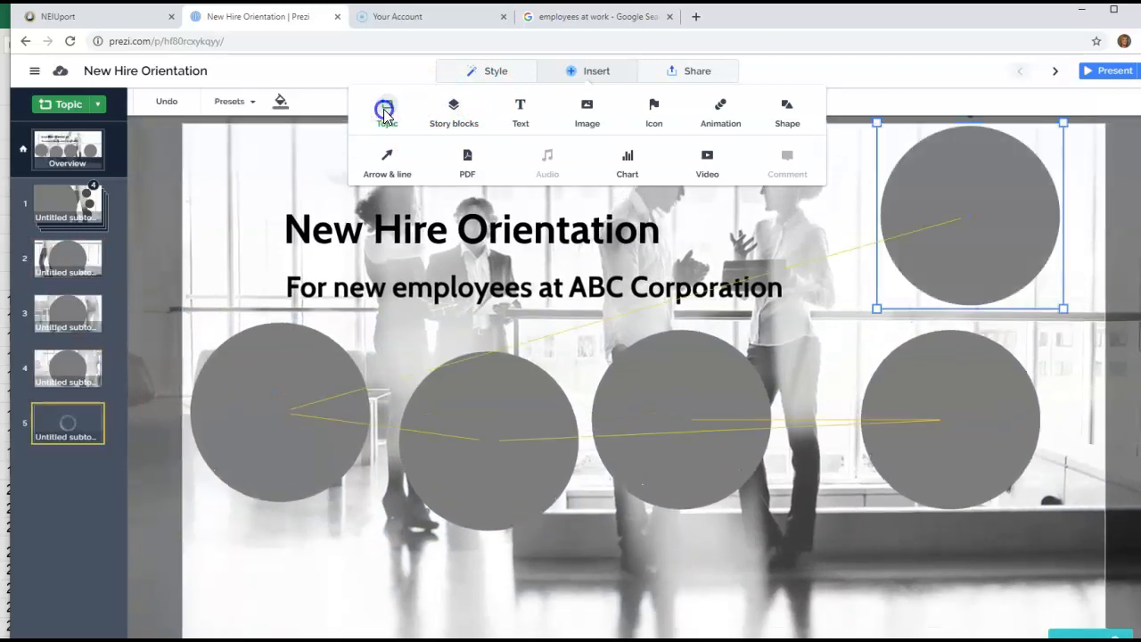
pyautogui.click(384, 109)
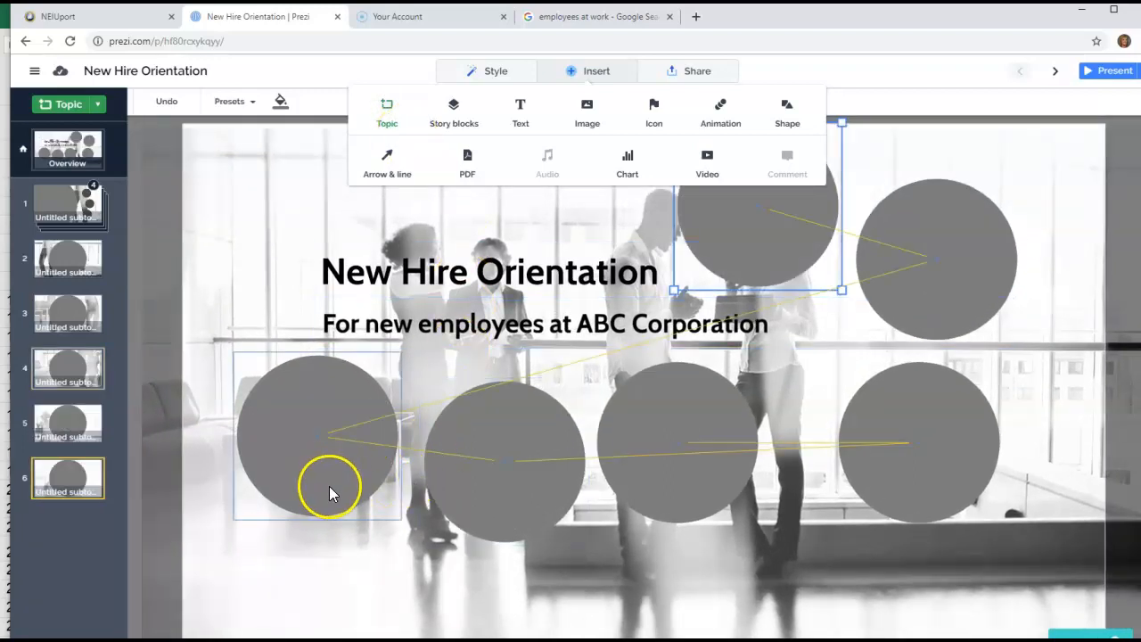
# - Line up the four lower topic circles in an evenly spaced row beneath the subtitle
pyautogui.moveTo(315, 476); pyautogui.dragTo(259, 476)
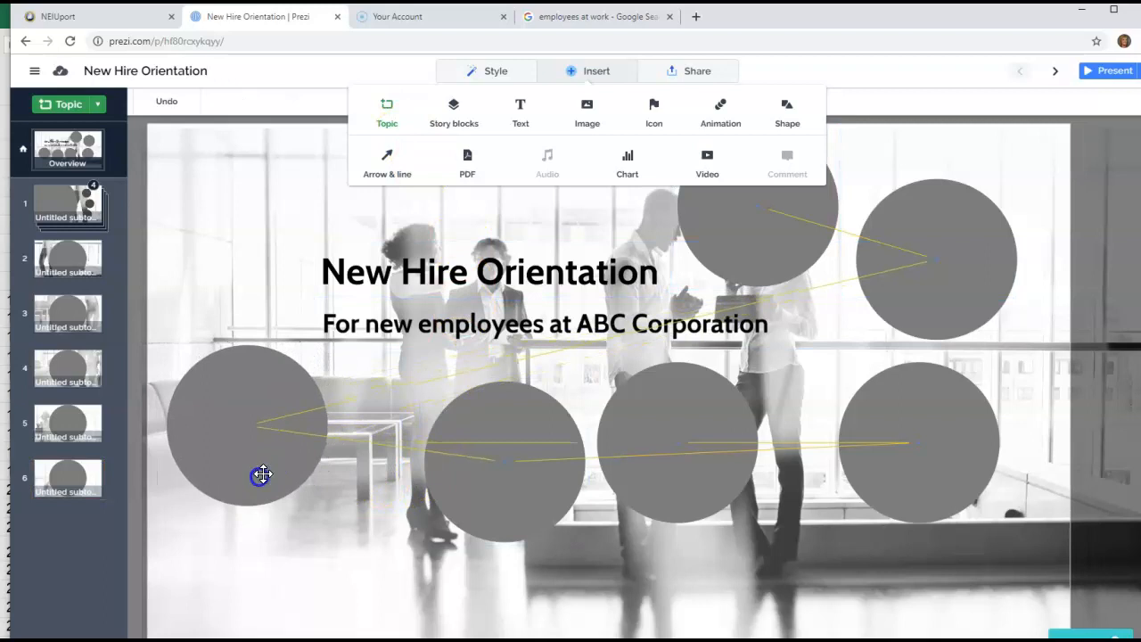
pyautogui.click(499, 460)
pyautogui.moveTo(468, 441); pyautogui.dragTo(447, 422)
pyautogui.click(563, 434)
pyautogui.moveTo(663, 426); pyautogui.dragTo(591, 407)
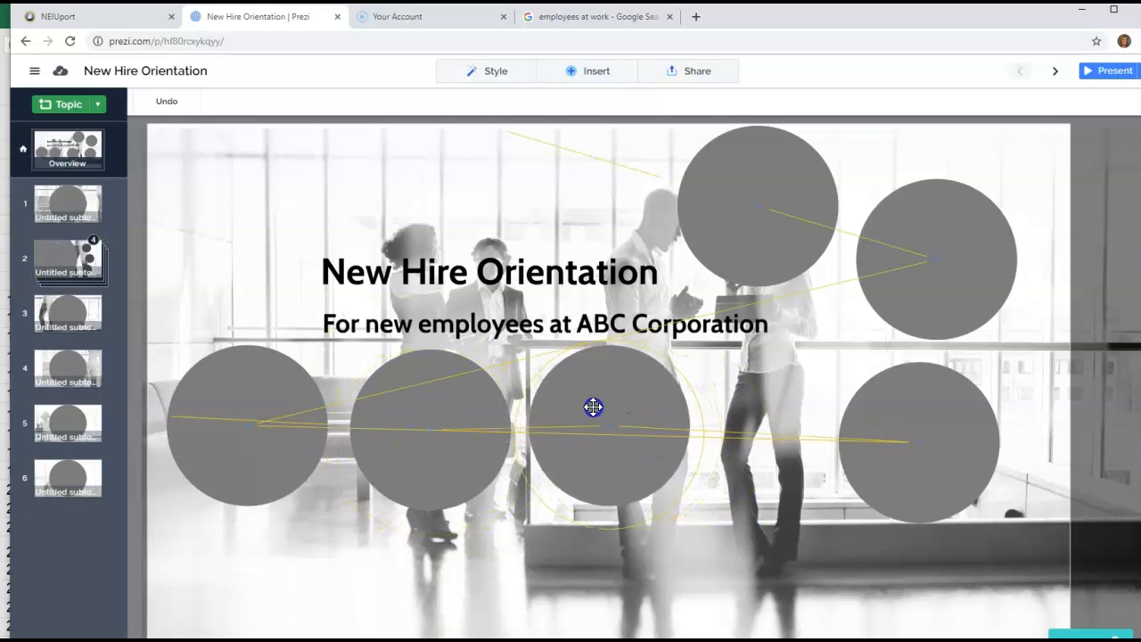
pyautogui.click(777, 438)
pyautogui.click(891, 441)
pyautogui.moveTo(830, 436); pyautogui.dragTo(751, 428)
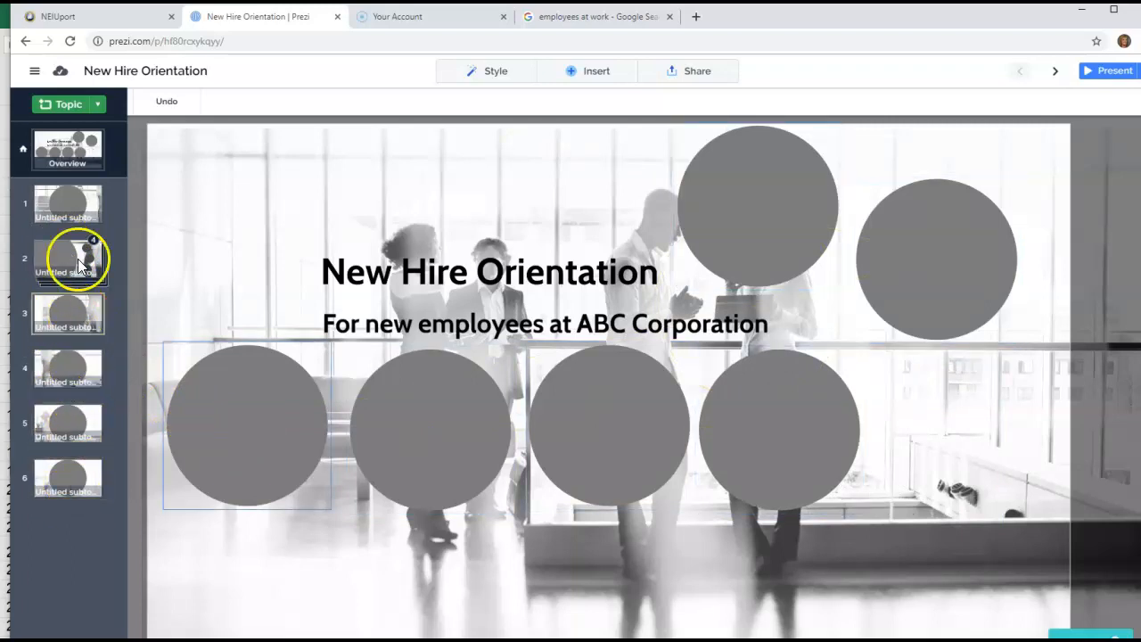
# - Bring the two upper circles down and stagger all six topic circles in a zigzag below the title text
pyautogui.moveTo(772, 258); pyautogui.dragTo(975, 487)
pyautogui.moveTo(256, 419); pyautogui.dragTo(225, 395)
pyautogui.moveTo(405, 437); pyautogui.dragTo(355, 520)
pyautogui.moveTo(568, 403); pyautogui.dragTo(519, 403)
pyautogui.moveTo(736, 436); pyautogui.dragTo(705, 503)
pyautogui.moveTo(935, 490); pyautogui.dragTo(1014, 525)
pyautogui.click(951, 339)
pyautogui.moveTo(937, 313); pyautogui.dragTo(905, 419)
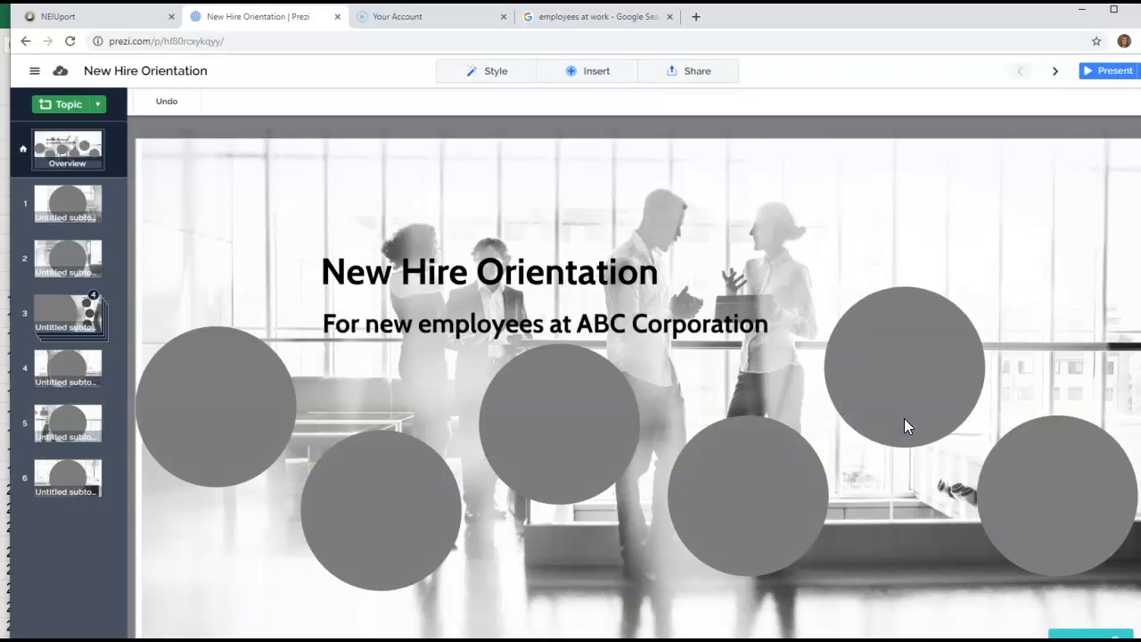
# - Reorder the topics so their sequence follows the circles from left to right
pyautogui.click(60, 363)
pyautogui.moveTo(60, 364); pyautogui.dragTo(64, 307)
pyautogui.click(60, 267)
pyautogui.moveTo(60, 267); pyautogui.dragTo(63, 206)
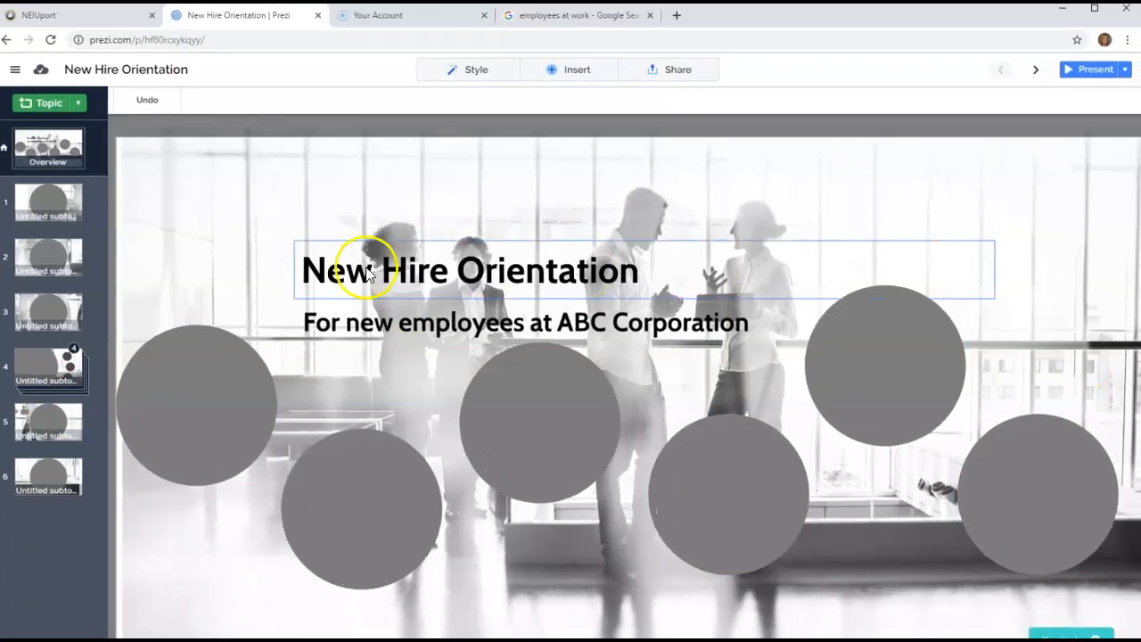
# - Nudge the leftmost circle up slightly, insert body text boxes on the overview, and place one over that circle
pyautogui.click(201, 415)
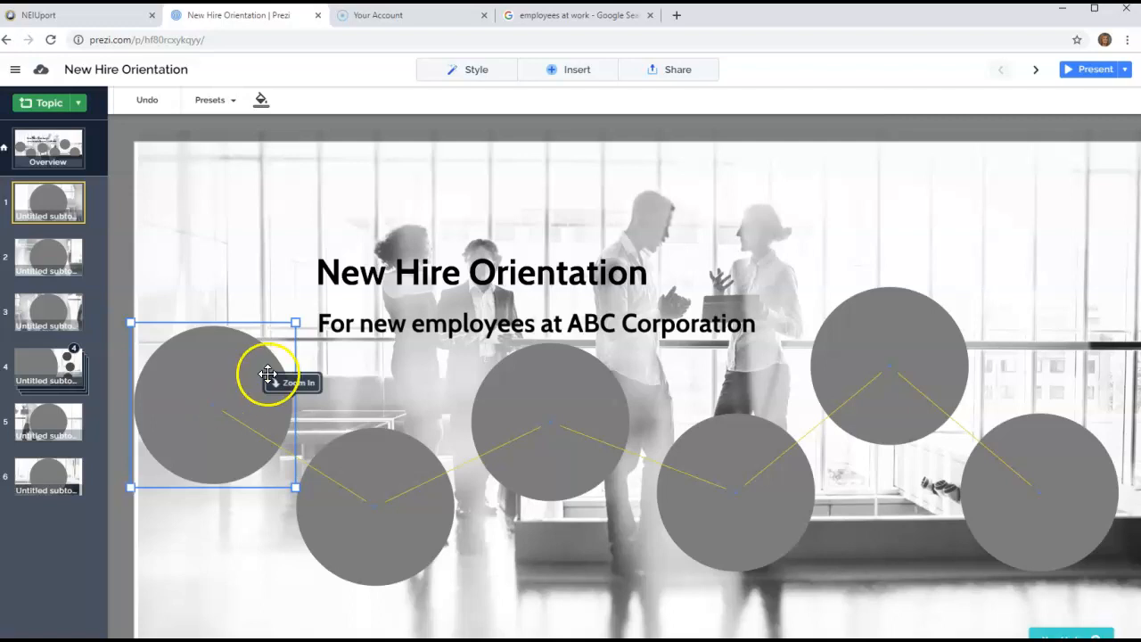
pyautogui.click(555, 78)
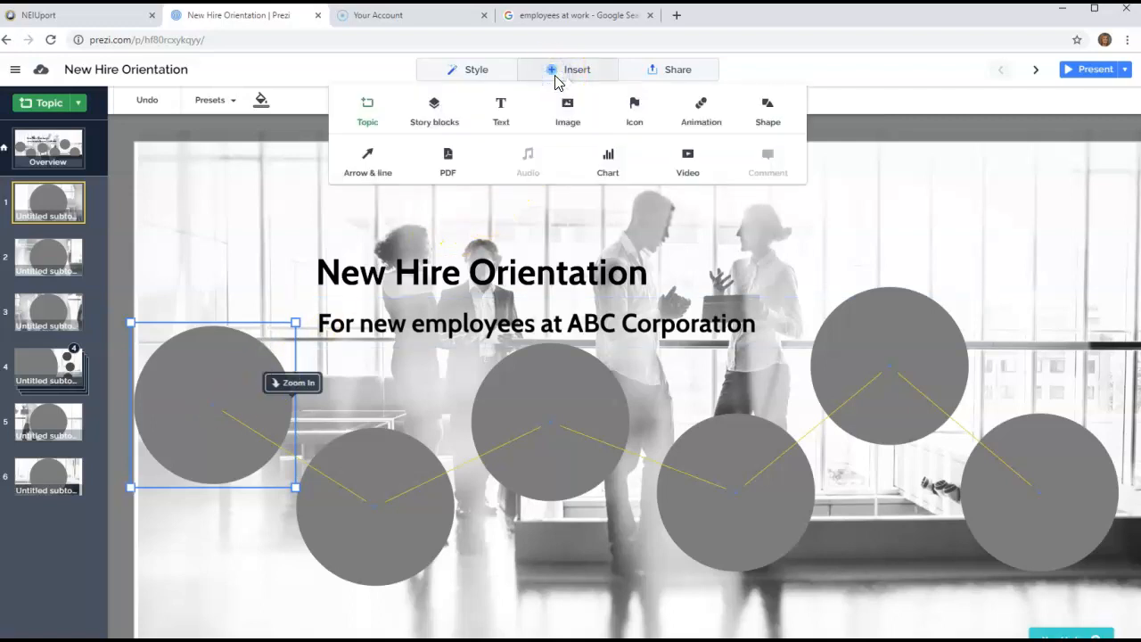
pyautogui.click(505, 117)
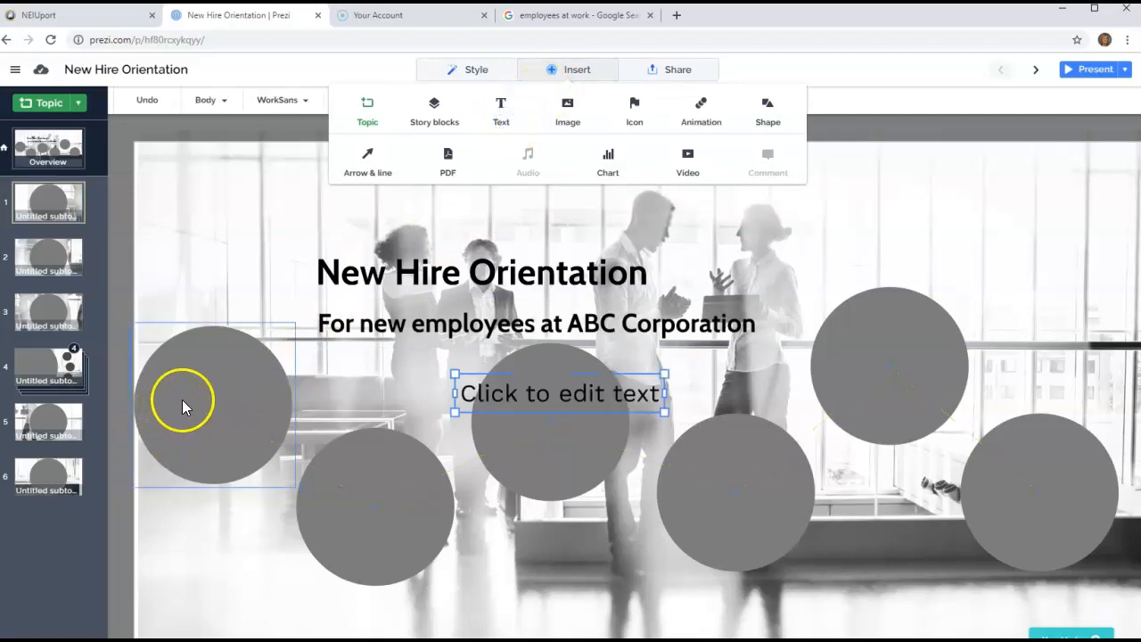
pyautogui.moveTo(181, 406)
pyautogui.mouseDown()
pyautogui.moveTo(226, 402)
pyautogui.moveTo(175, 392)
pyautogui.mouseUp()
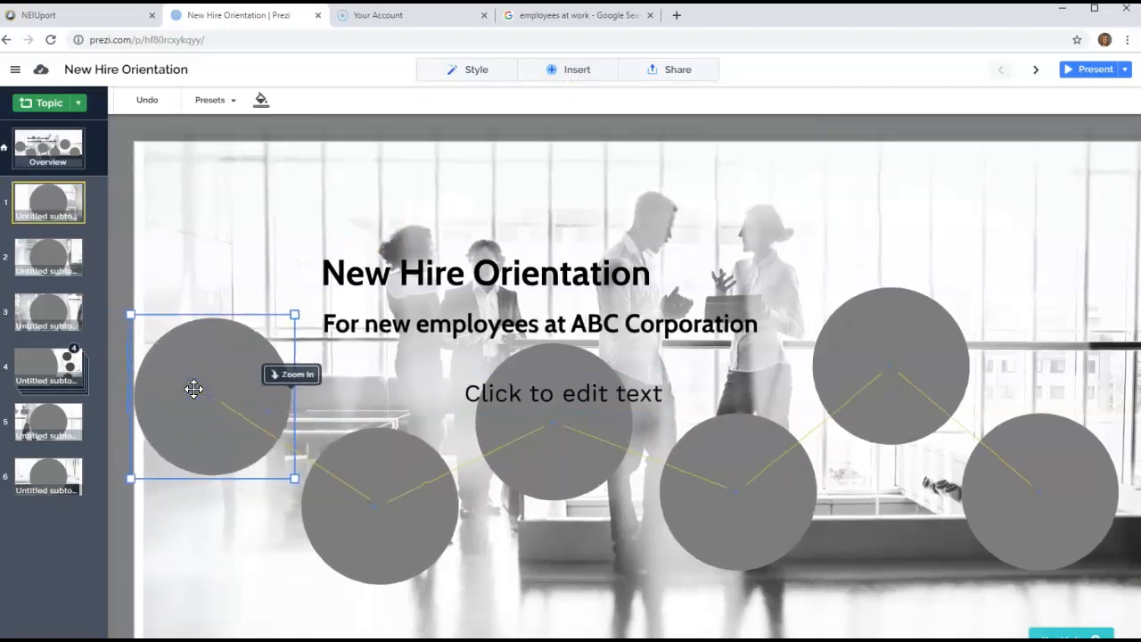
pyautogui.click(583, 73)
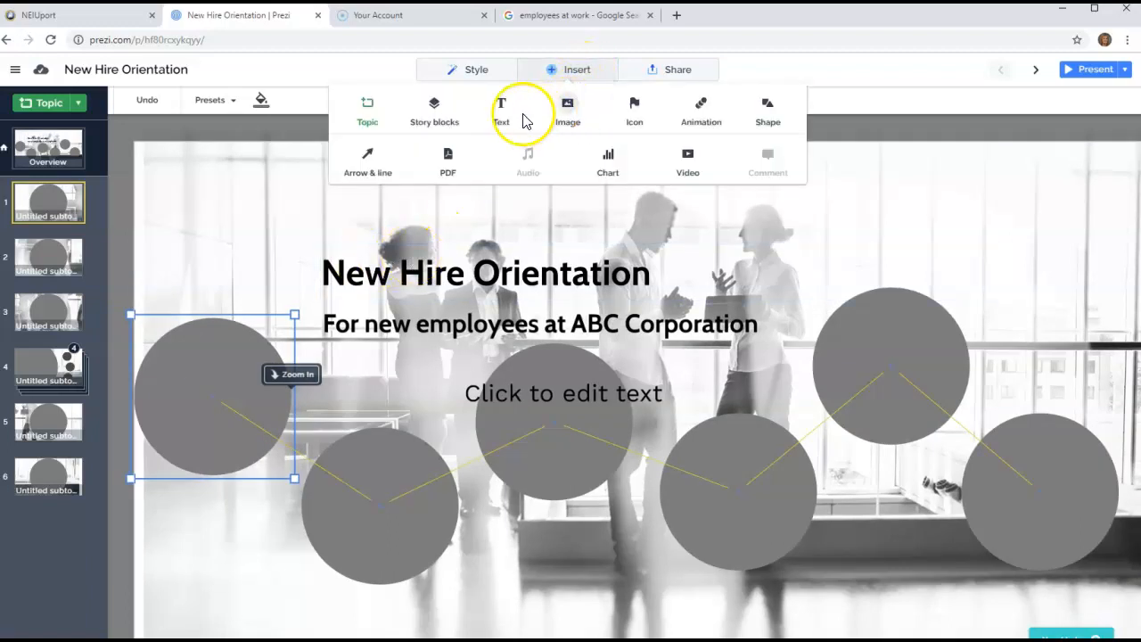
pyautogui.click(501, 112)
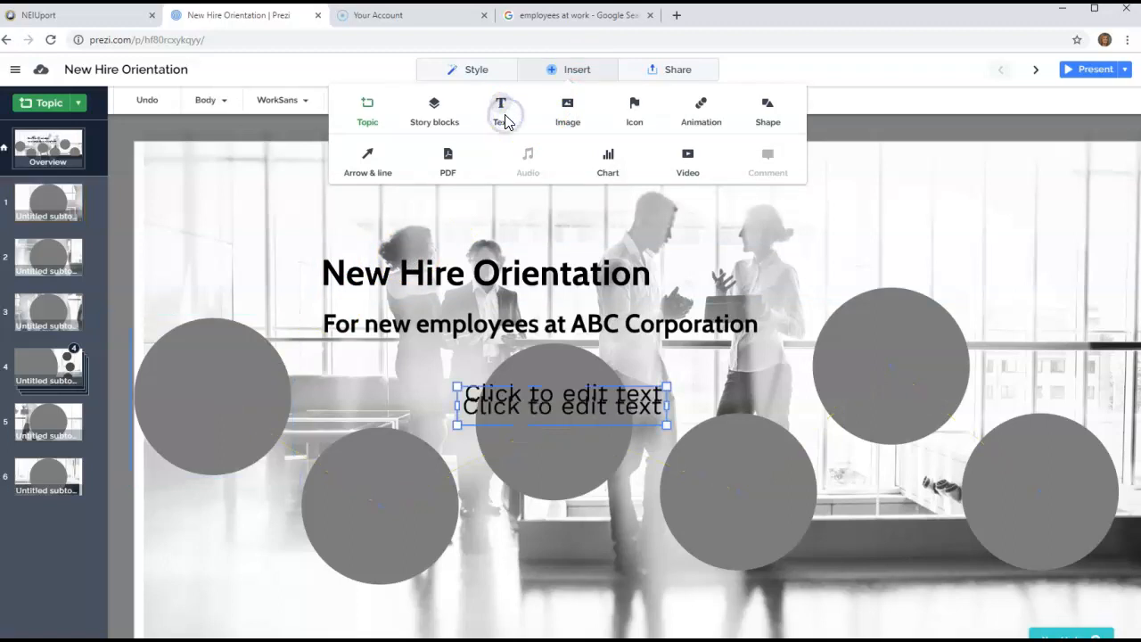
pyautogui.moveTo(500, 387); pyautogui.dragTo(212, 387)
# - Delete the surplus placeholder text box over the third circle
pyautogui.click(500, 392)
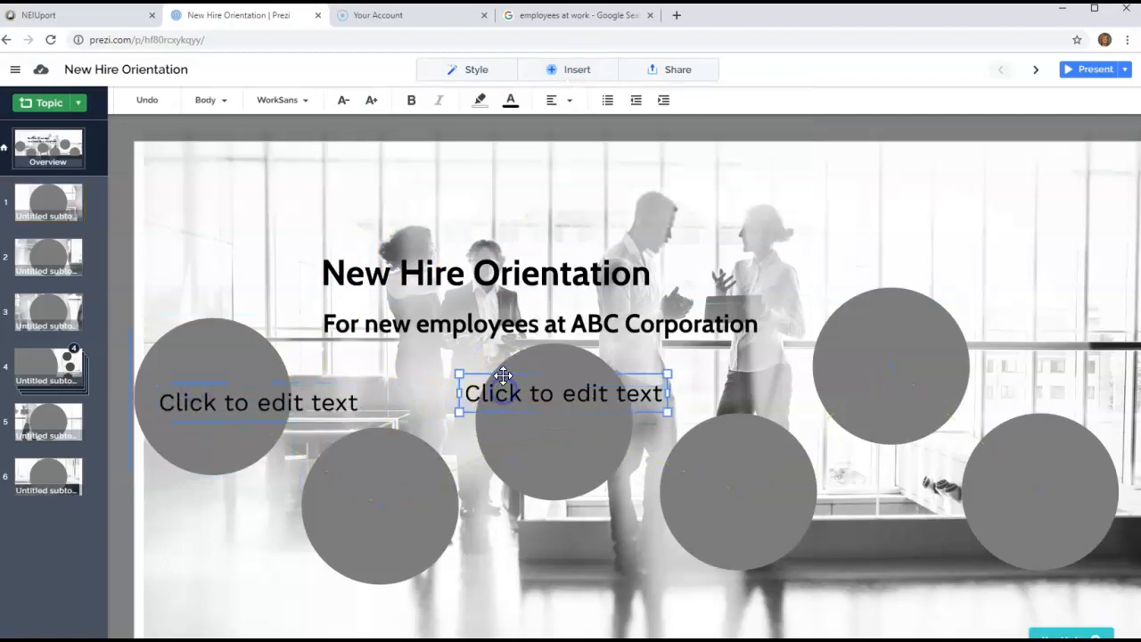
pyautogui.click(323, 403)
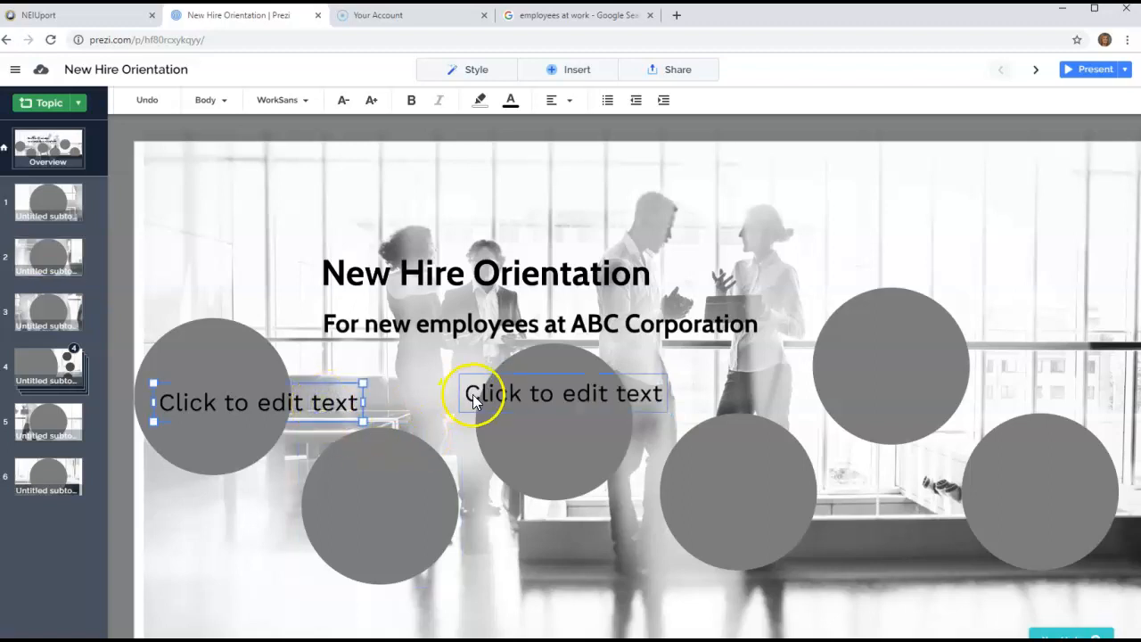
pyautogui.click(468, 376)
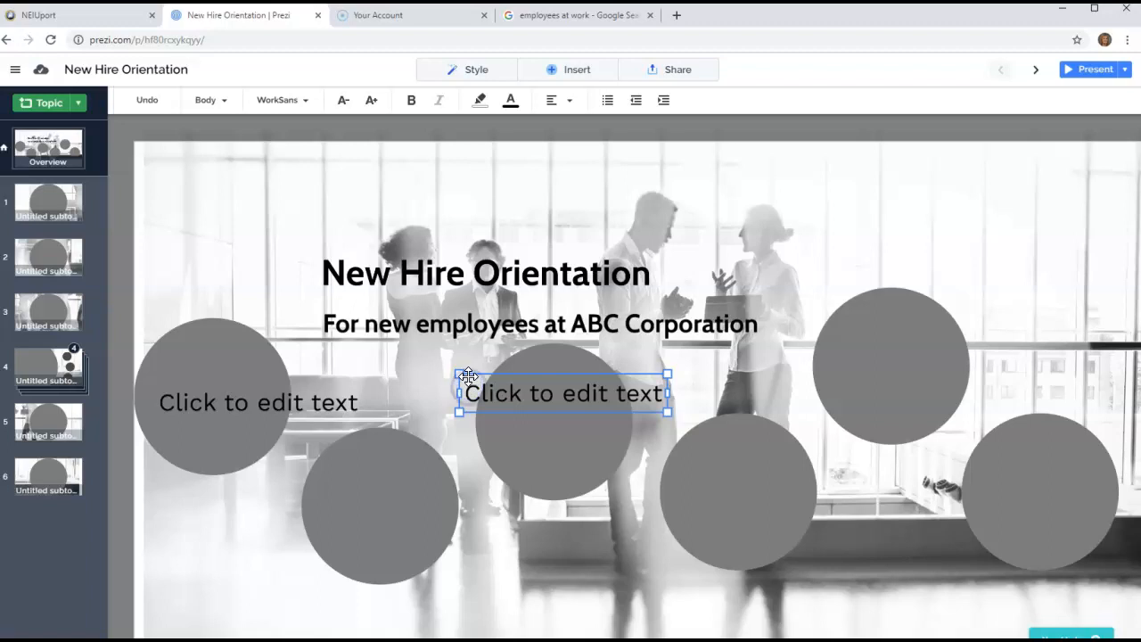
pyautogui.click(464, 376)
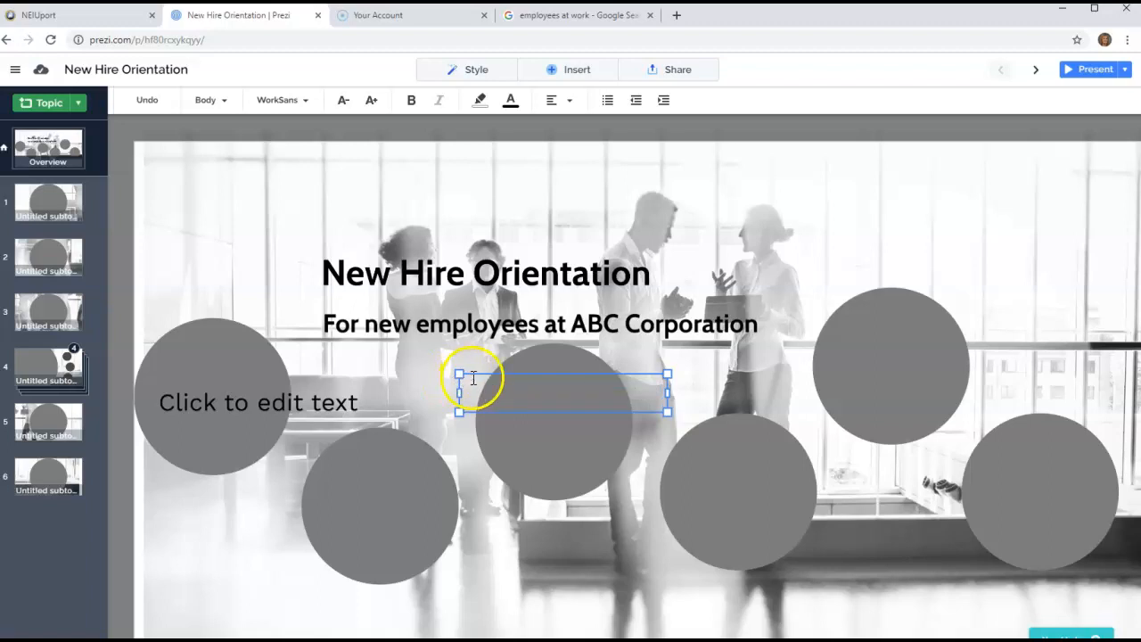
pyautogui.click(478, 374)
pyautogui.click(485, 411)
pyautogui.click(656, 372)
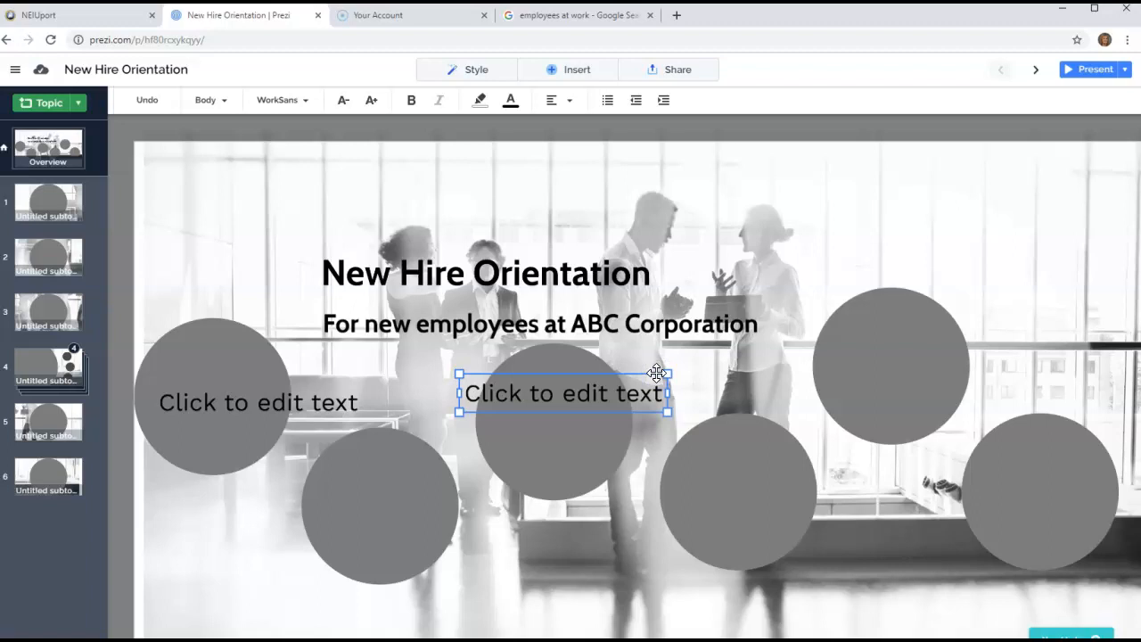
pyautogui.press('Delete')
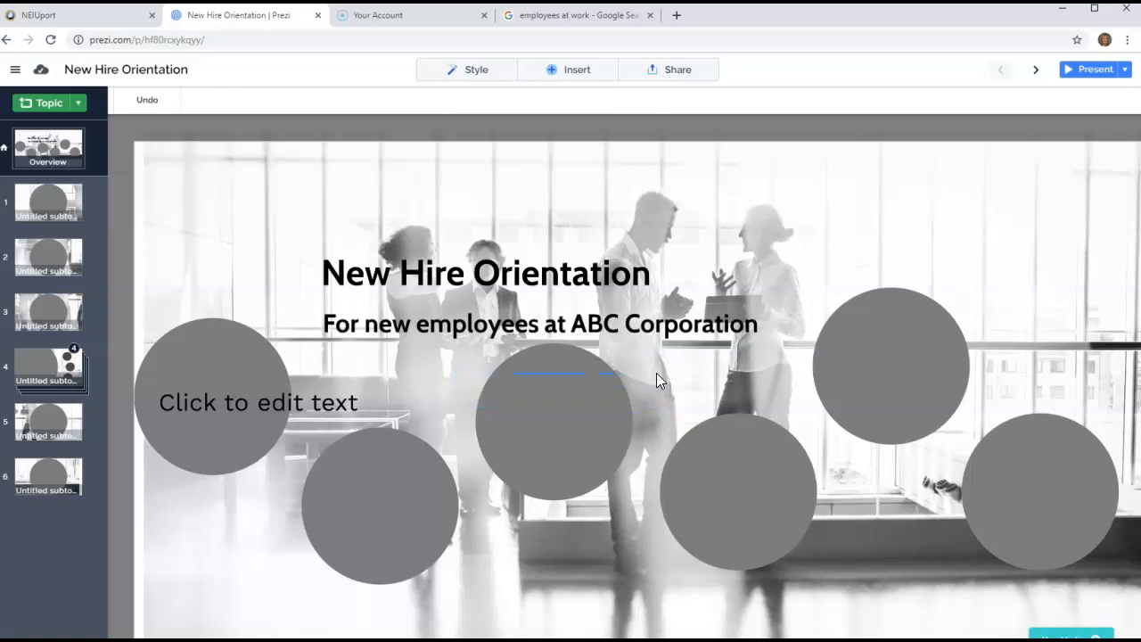
# - Replace the placeholder text on the leftmost circle with "History"
pyautogui.click(278, 402)
pyautogui.click(168, 403)
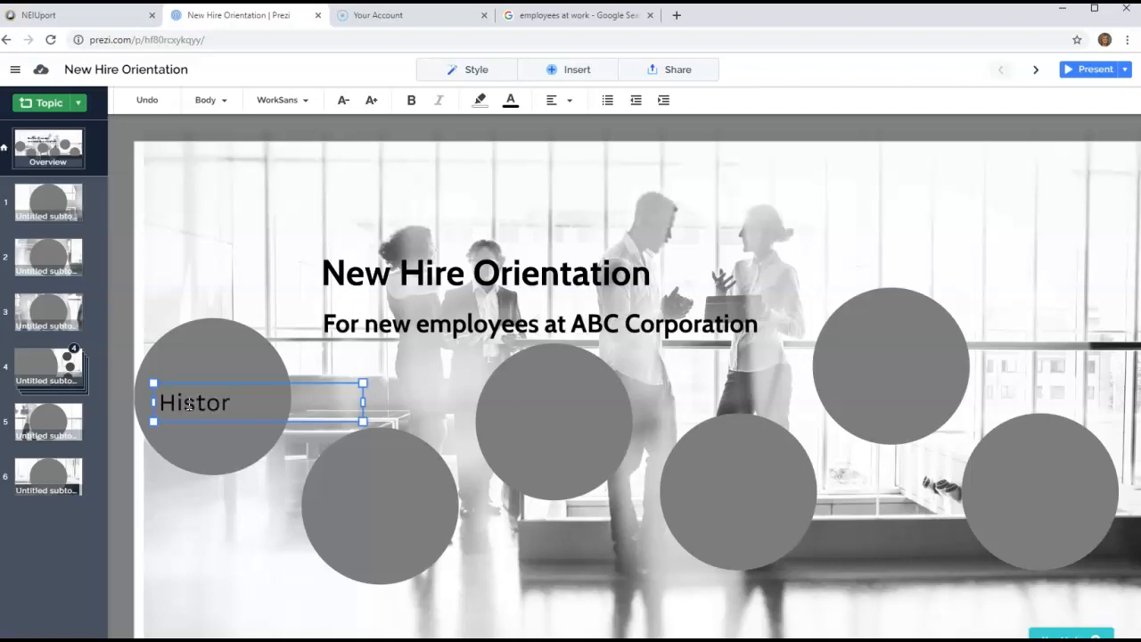
pyautogui.moveTo(263, 420)
pyautogui.mouseDown()
pyautogui.moveTo(380, 414)
pyautogui.moveTo(354, 402)
pyautogui.moveTo(255, 404)
pyautogui.mouseUp()
pyautogui.click(367, 497)
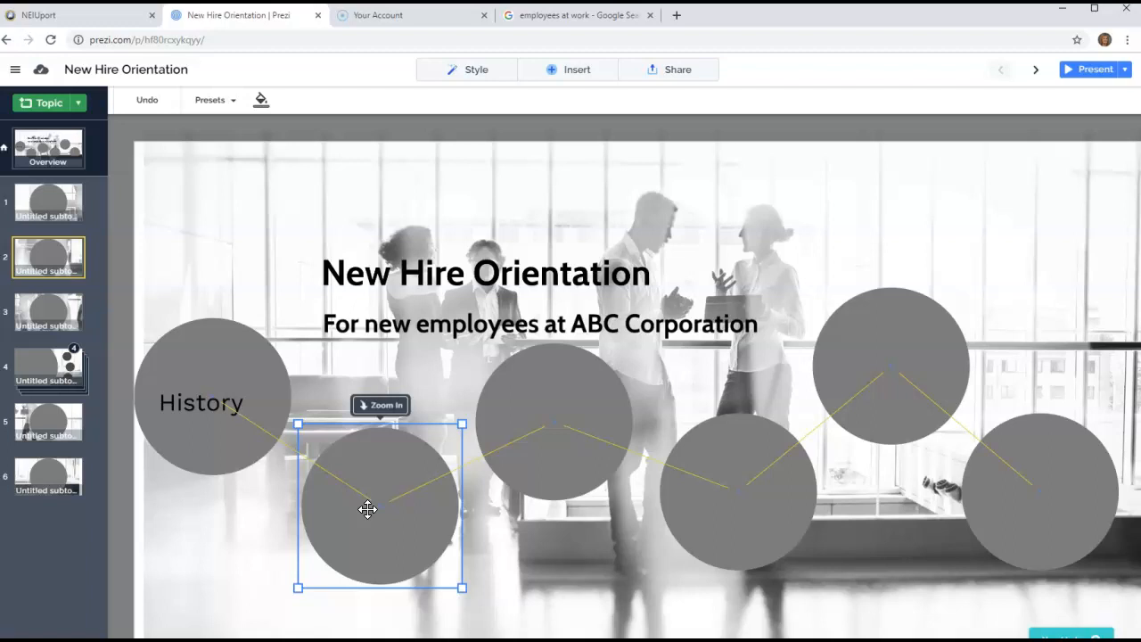
pyautogui.doubleClick(365, 481)
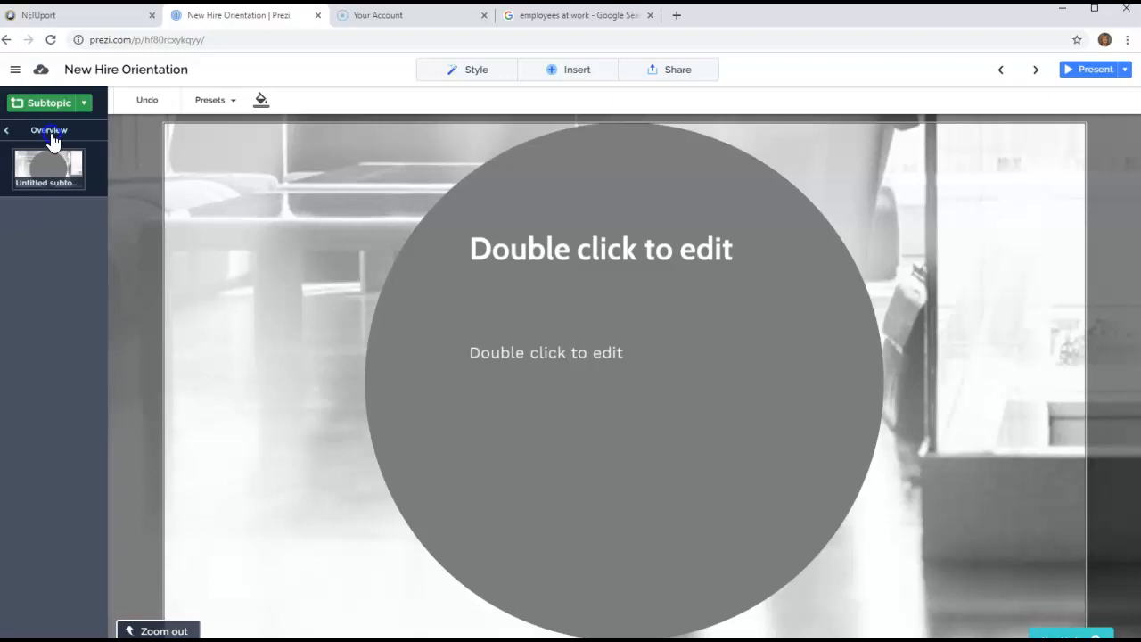
pyautogui.click(49, 131)
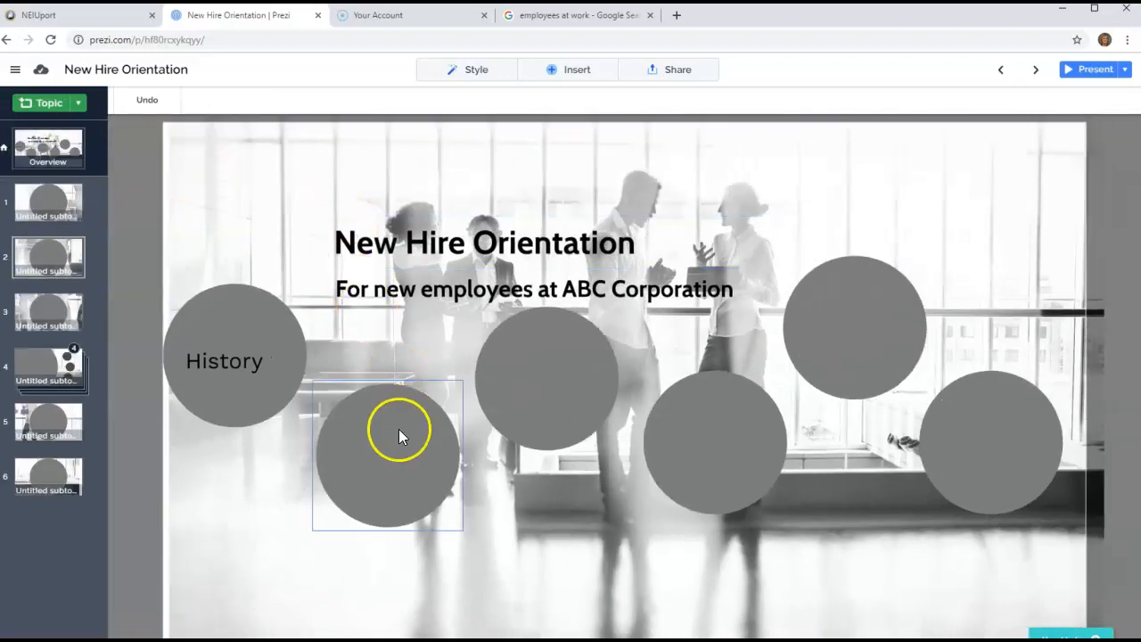
# - Insert a body text box on the overview and place it over the second circle from the left
pyautogui.click(553, 69)
pyautogui.click(501, 107)
pyautogui.click(554, 350)
pyautogui.moveTo(550, 363); pyautogui.dragTo(449, 431)
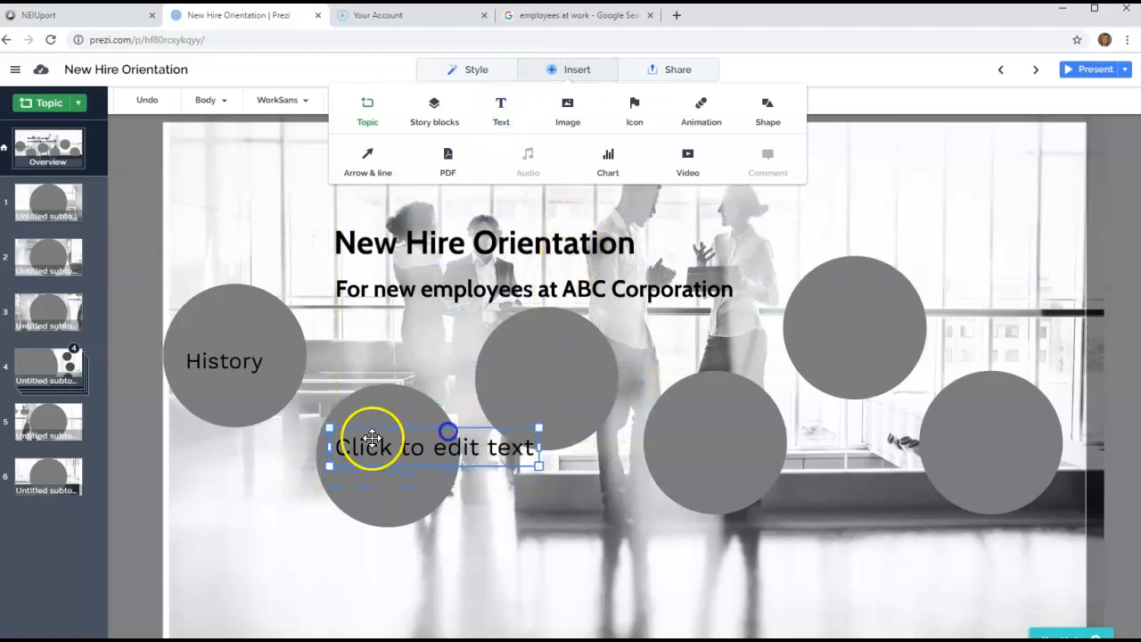
# - Replace the second circle's placeholder text with "Mission Statement" on two lines and shrink the text to fit inside the circle
pyautogui.click(340, 449)
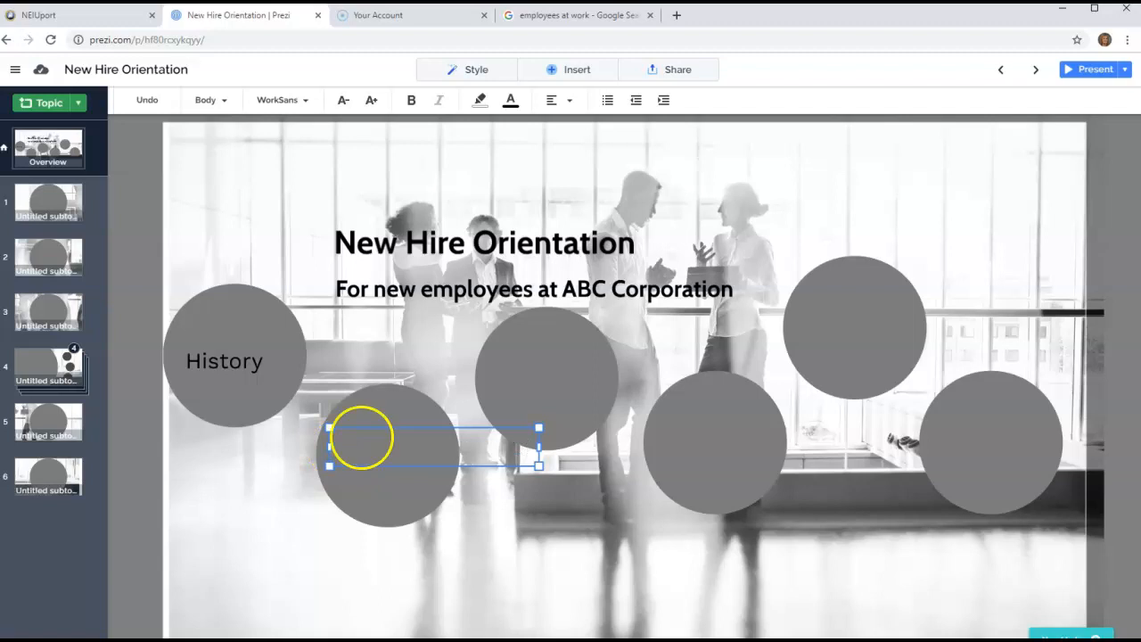
pyautogui.write('Missio')
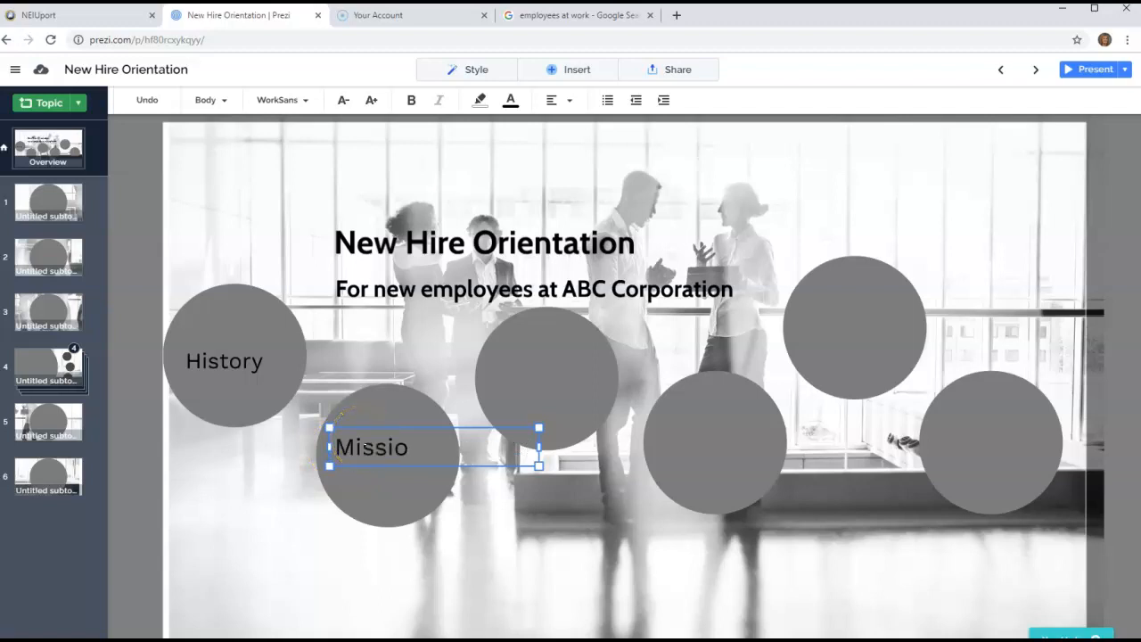
pyautogui.write('n')
pyautogui.press('Return')
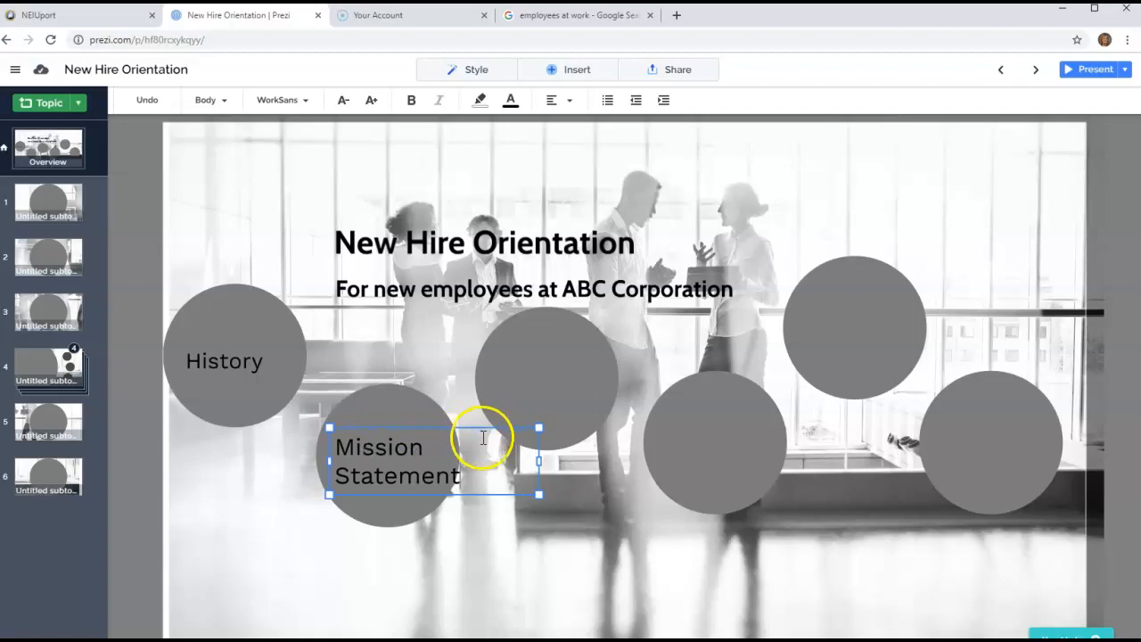
pyautogui.moveTo(539, 493); pyautogui.dragTo(521, 501)
pyautogui.click(497, 565)
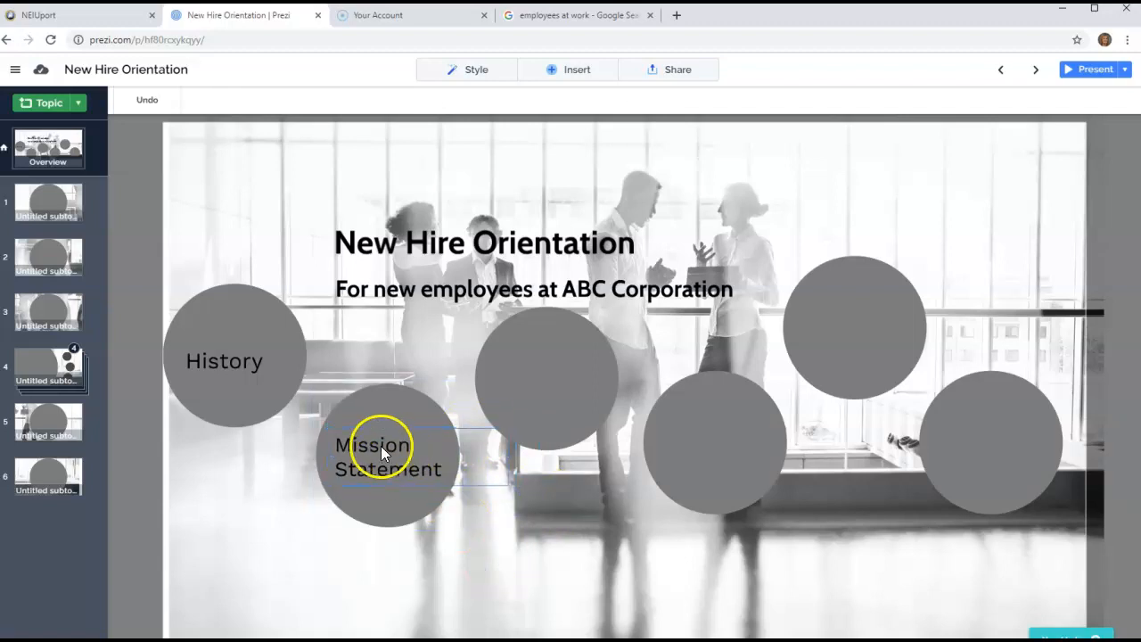
# - Insert a text box over the third circle, label it "Location", and resize the text to span most of the circle
pyautogui.click(546, 373)
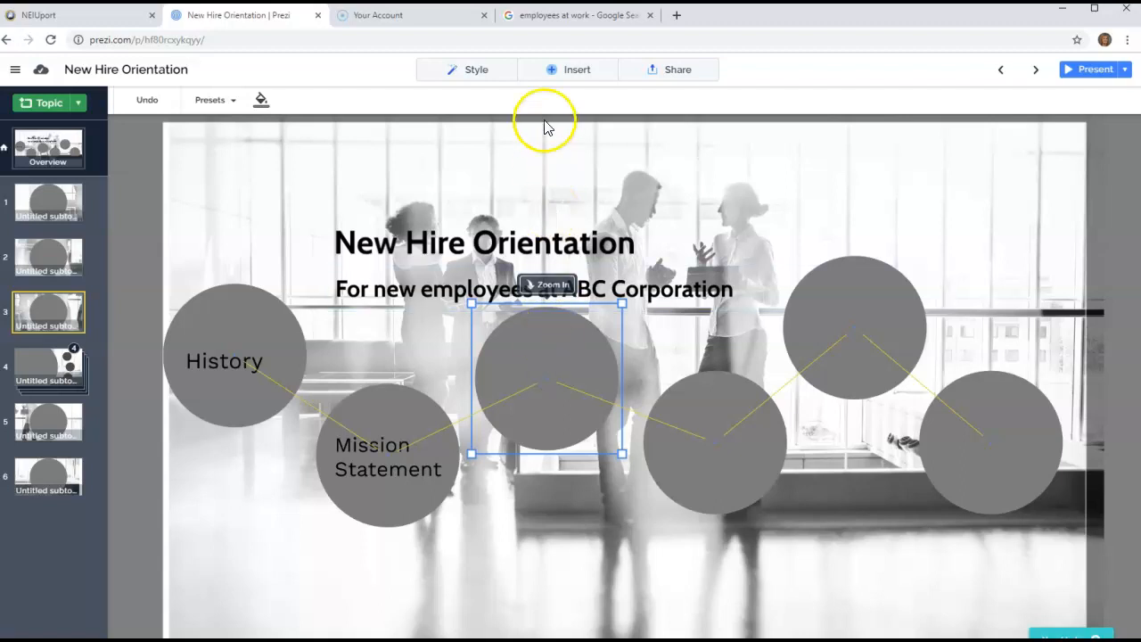
pyautogui.click(561, 70)
pyautogui.click(511, 121)
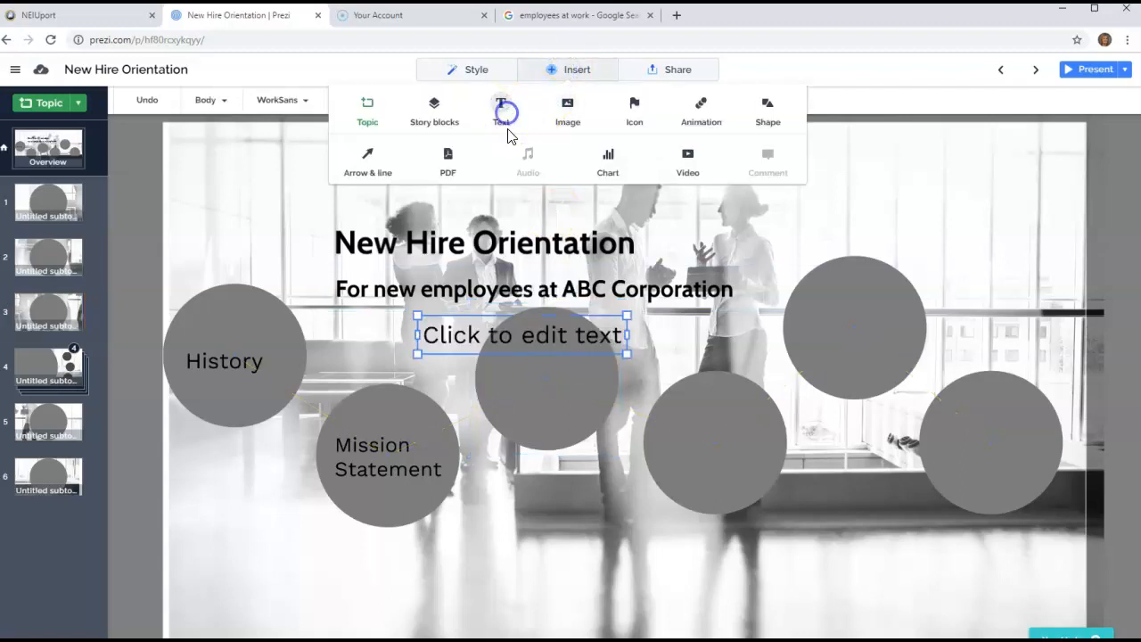
pyautogui.moveTo(509, 331); pyautogui.dragTo(573, 368)
pyautogui.moveTo(696, 404); pyautogui.dragTo(601, 402)
pyautogui.click(531, 378)
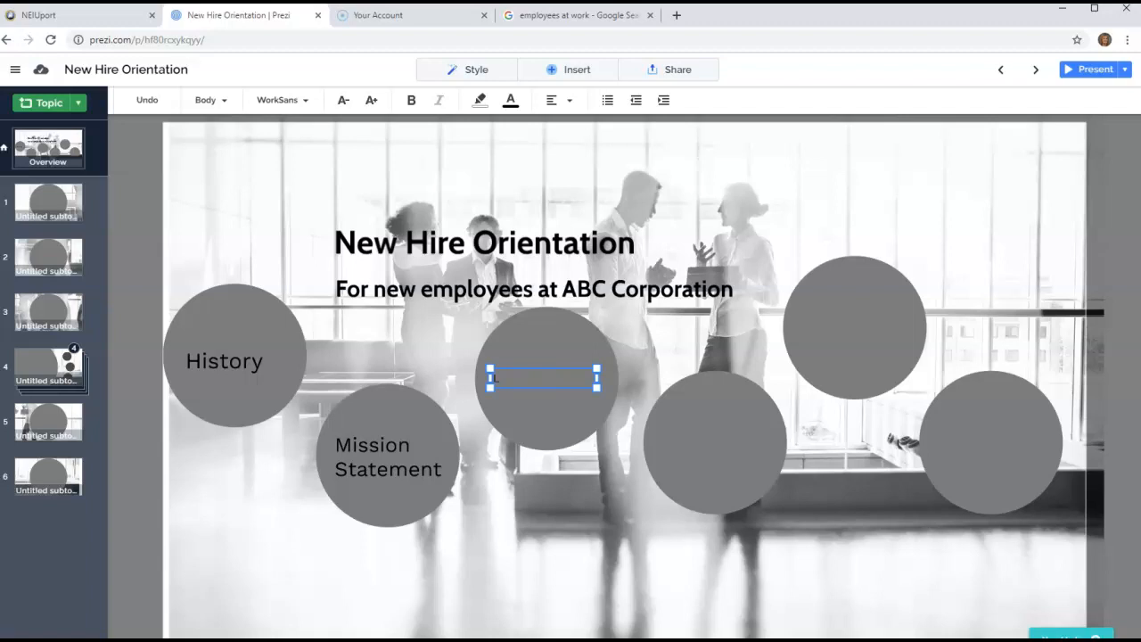
pyautogui.moveTo(597, 383); pyautogui.dragTo(669, 438)
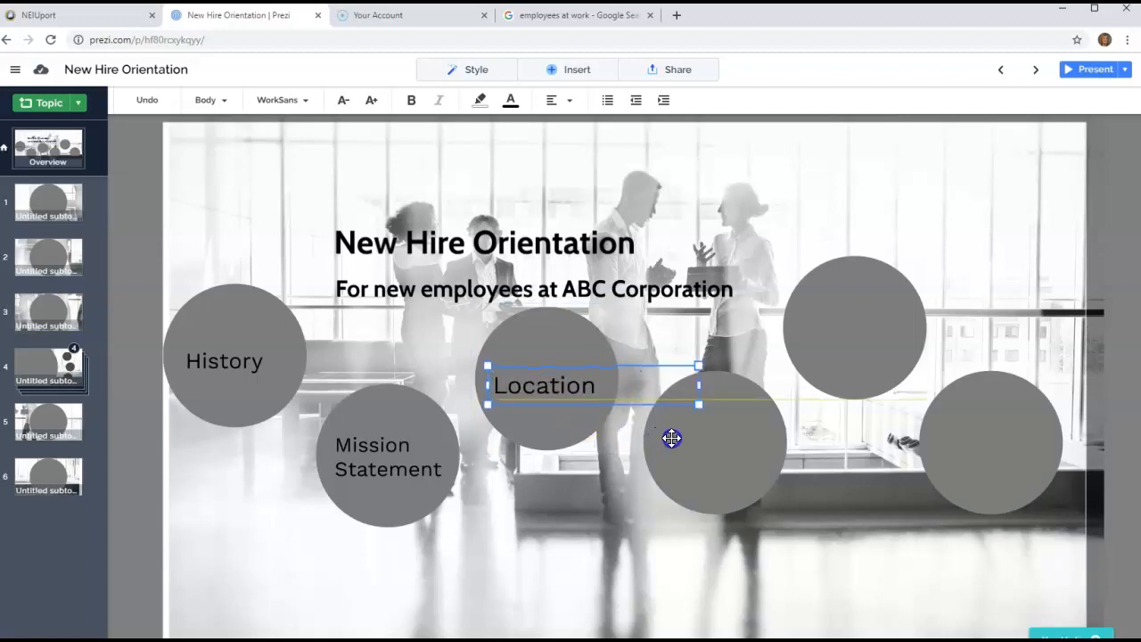
# - Copy the "Location" label, paste it onto the fourth circle, and shift it up so it starts inside that circle
pyautogui.click(592, 350)
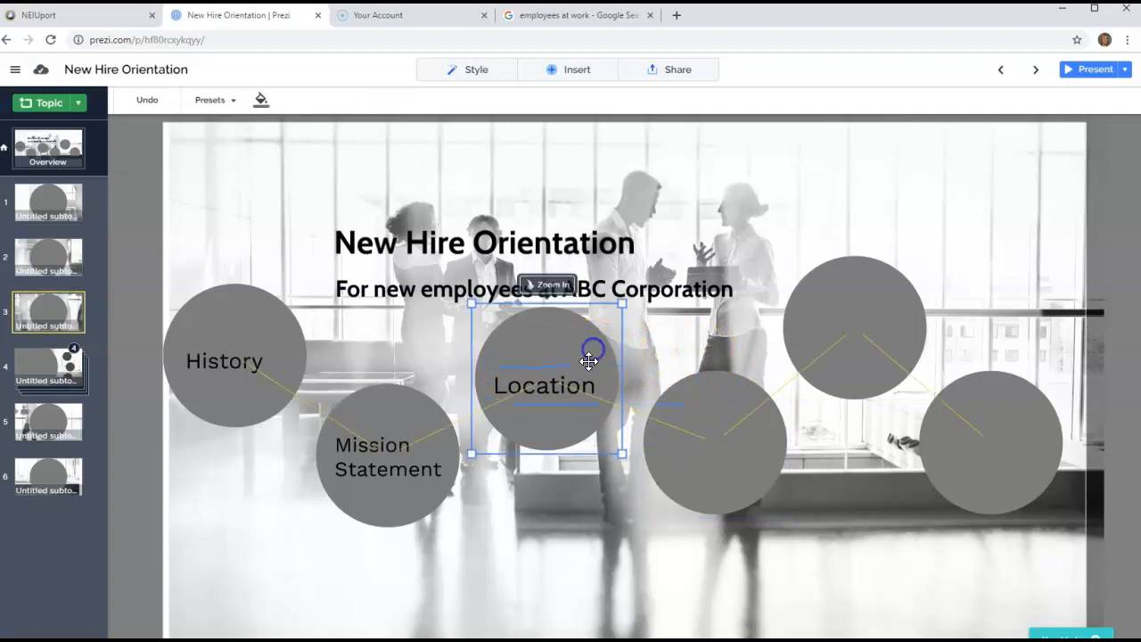
pyautogui.click(592, 385)
pyautogui.click(591, 366)
pyautogui.click(596, 386)
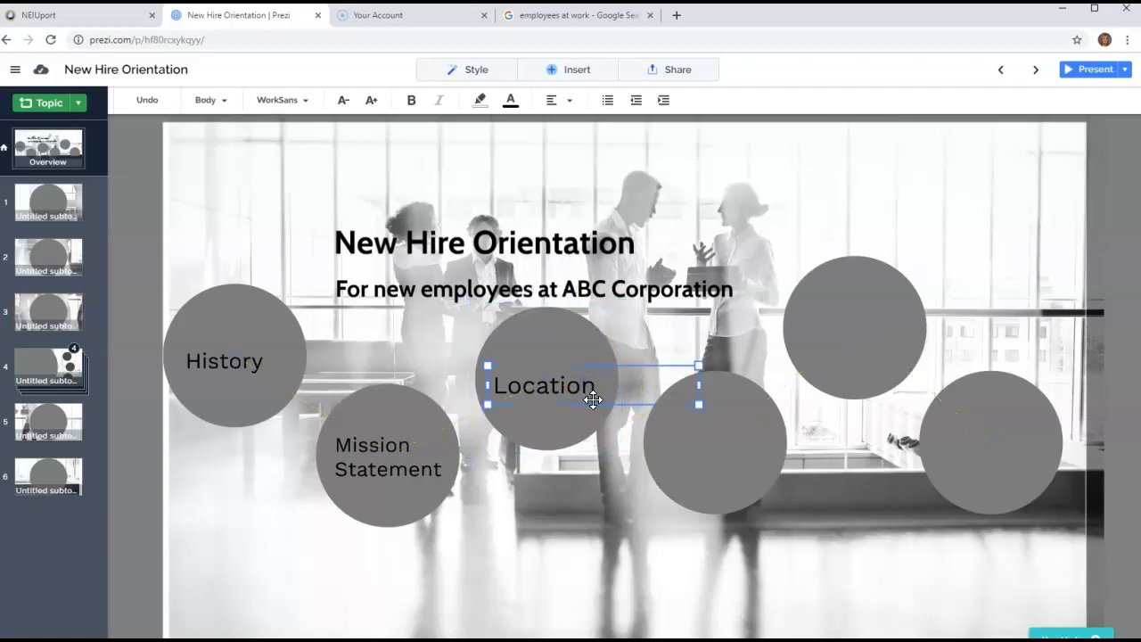
pyautogui.click(731, 466)
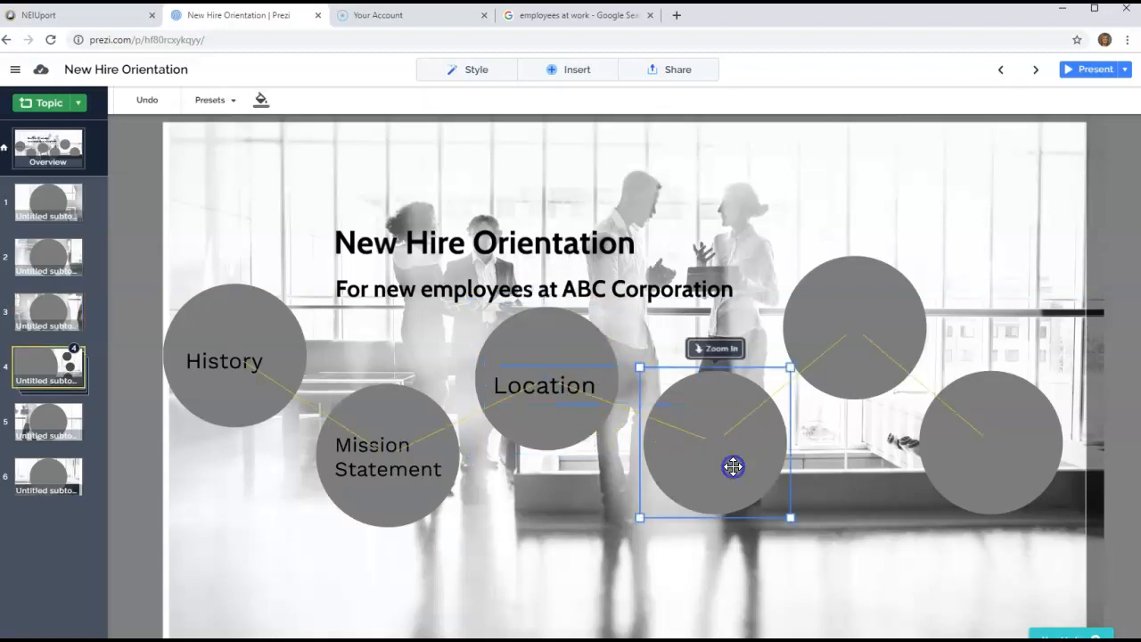
pyautogui.hotkey('ctrl', 'v')
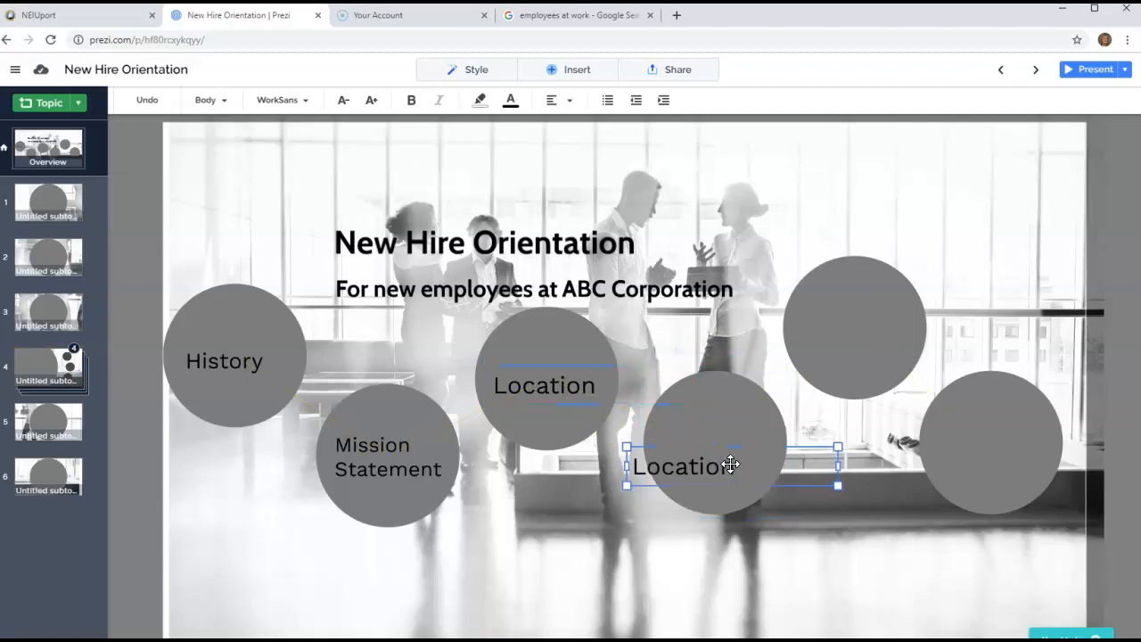
pyautogui.moveTo(754, 438); pyautogui.dragTo(760, 418)
# - Change the copied label's text on the fourth circle to "Salary"
pyautogui.click(669, 434)
pyautogui.moveTo(662, 436); pyautogui.dragTo(772, 436)
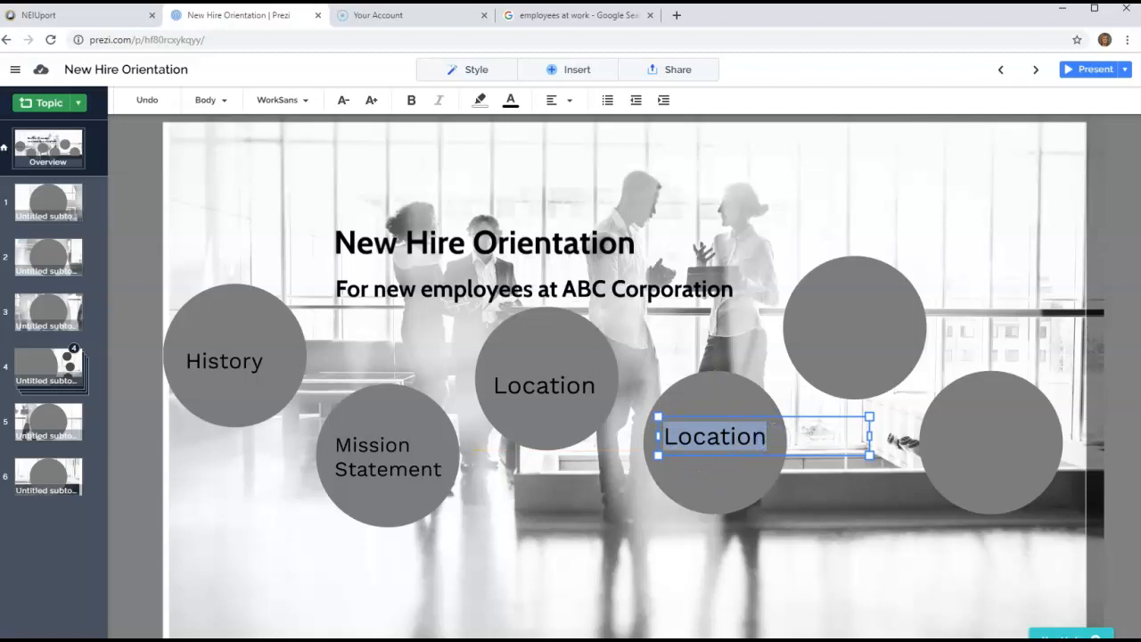
pyautogui.write('Salary')
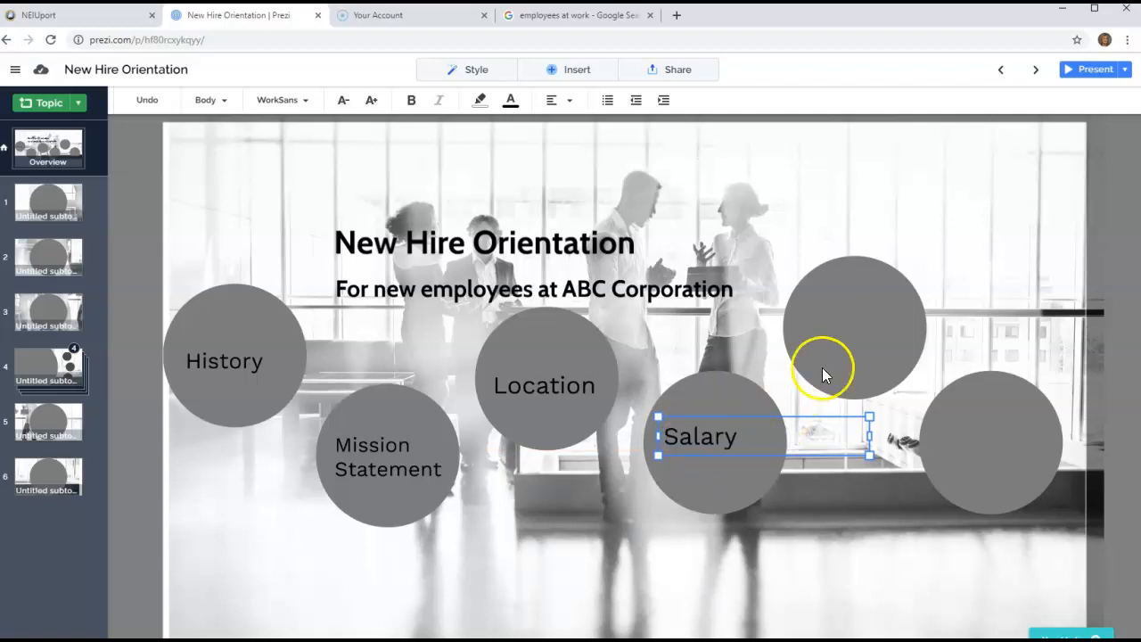
# - Paste another copy of the "Location" label onto the fifth circle
pyautogui.click(840, 331)
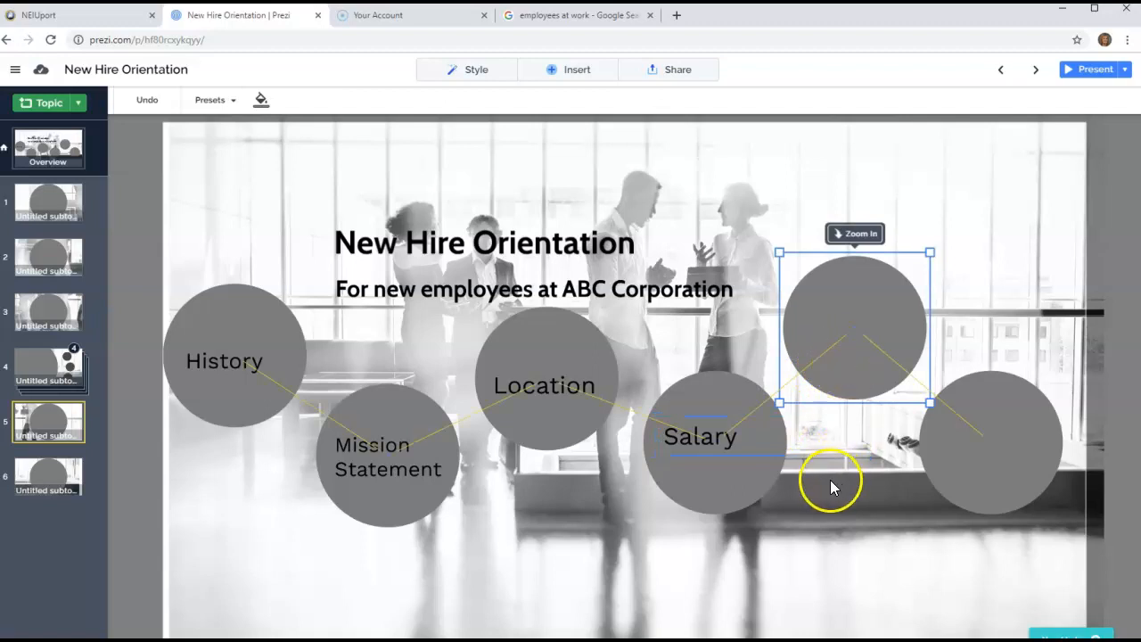
pyautogui.hotkey('ctrl', 'v')
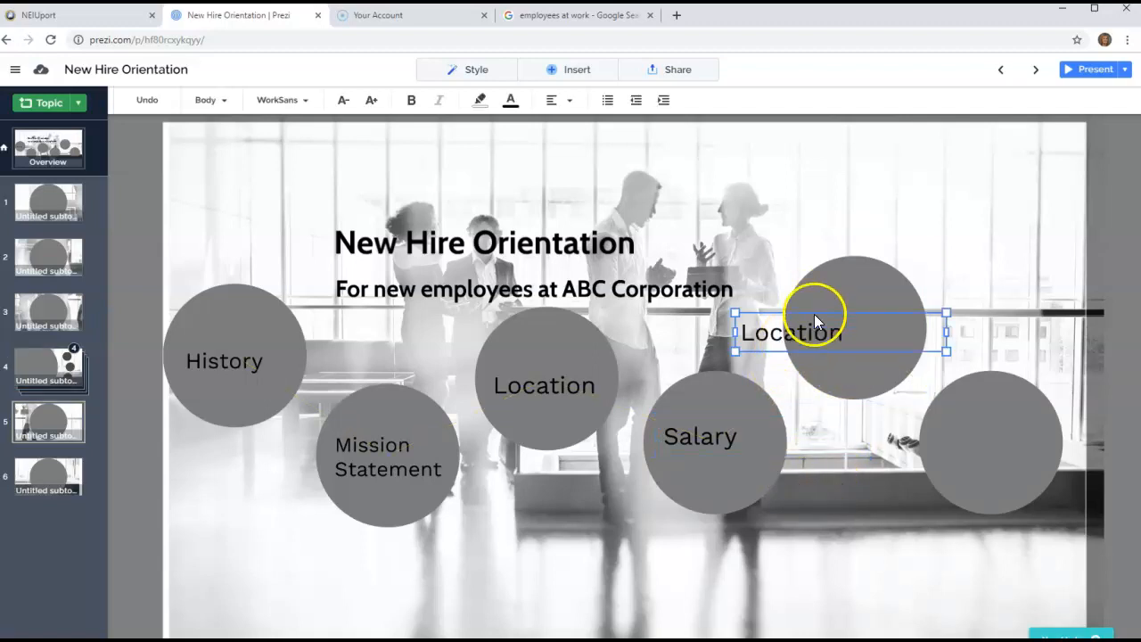
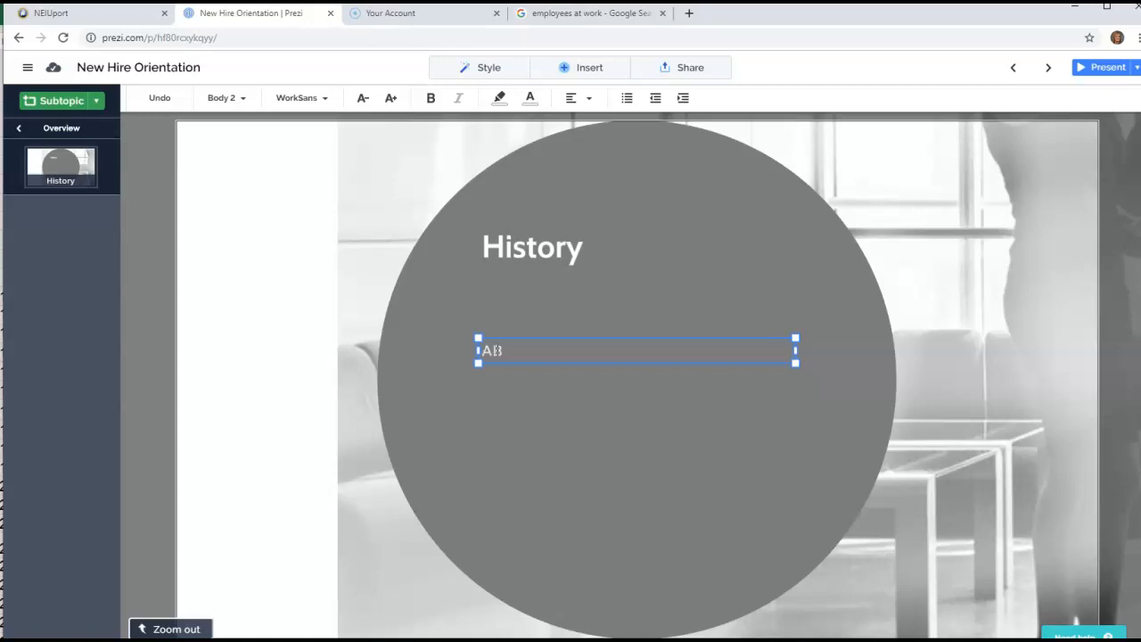
# - Complete the History topic's body text as "ABC Corporation started in the year" followed by a long run of filler dots
pyautogui.write('Corporation started in the year')
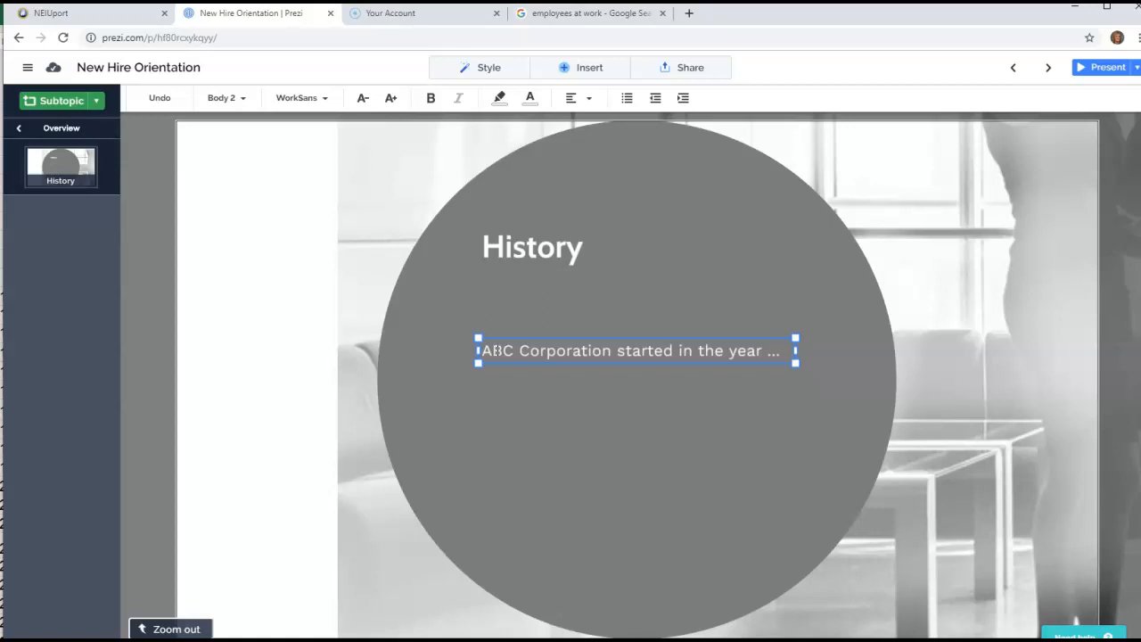
pyautogui.write('..')
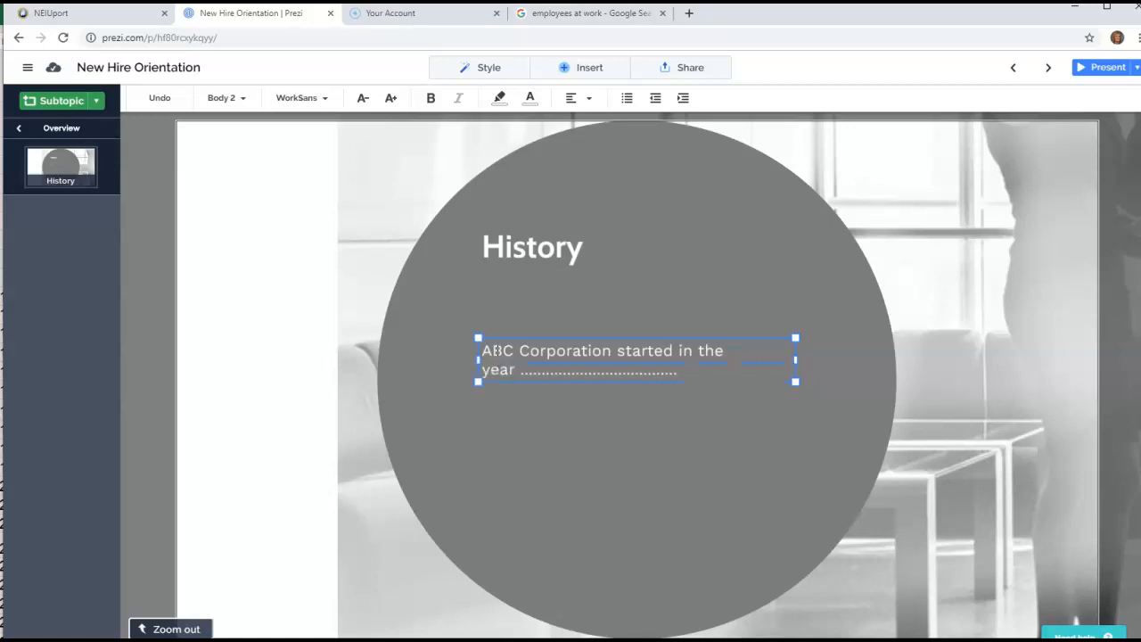
pyautogui.write('............')
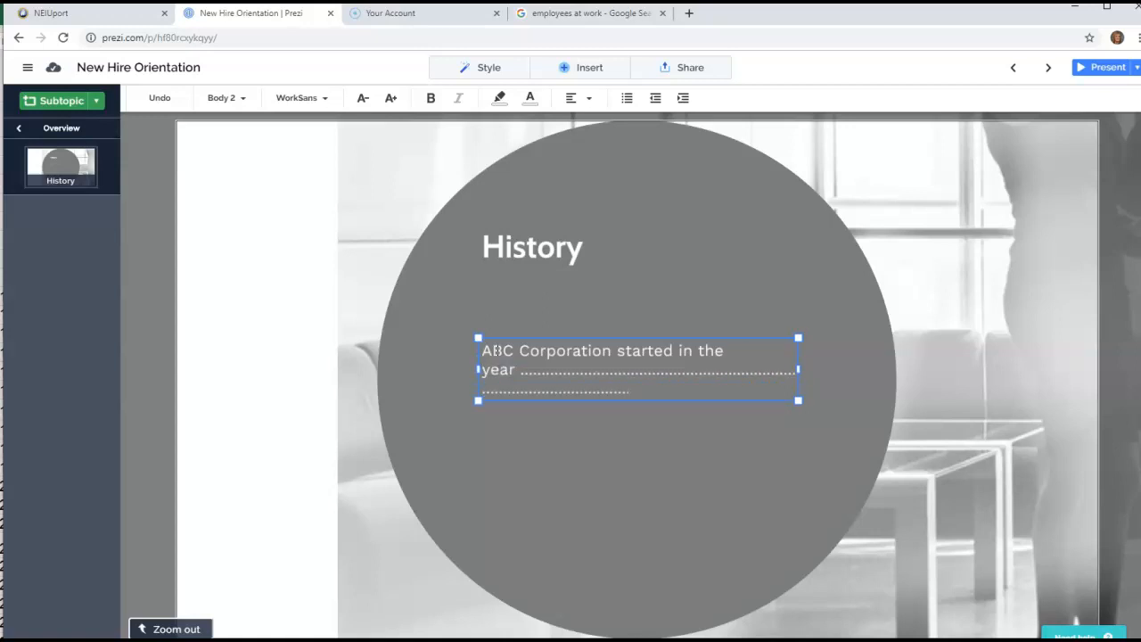
pyautogui.write('........................................')
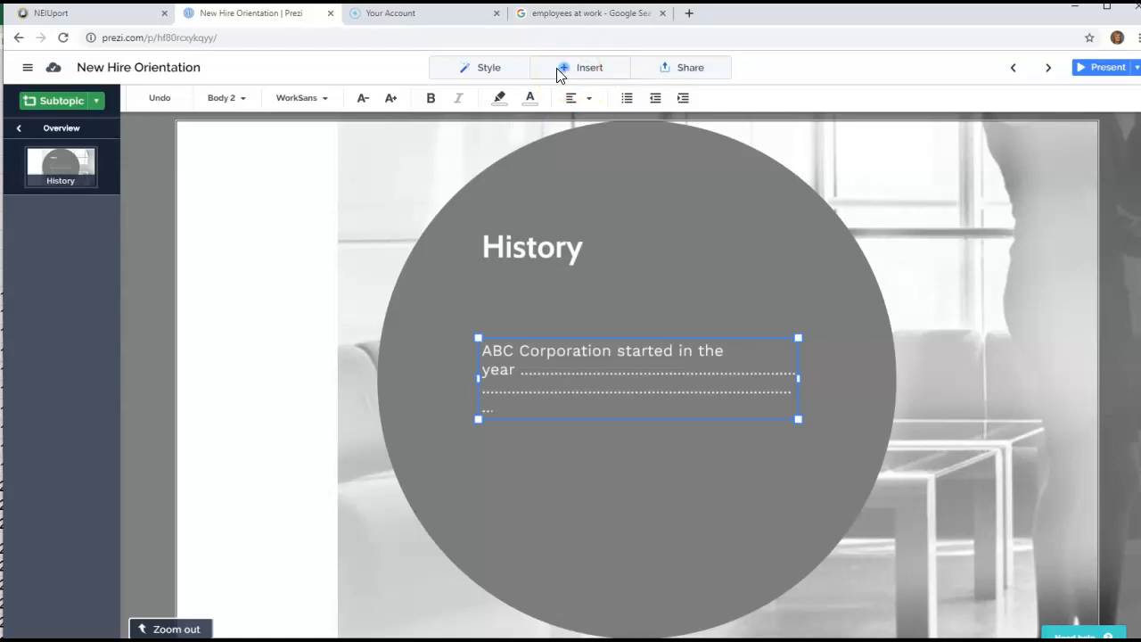
pyautogui.click(575, 506)
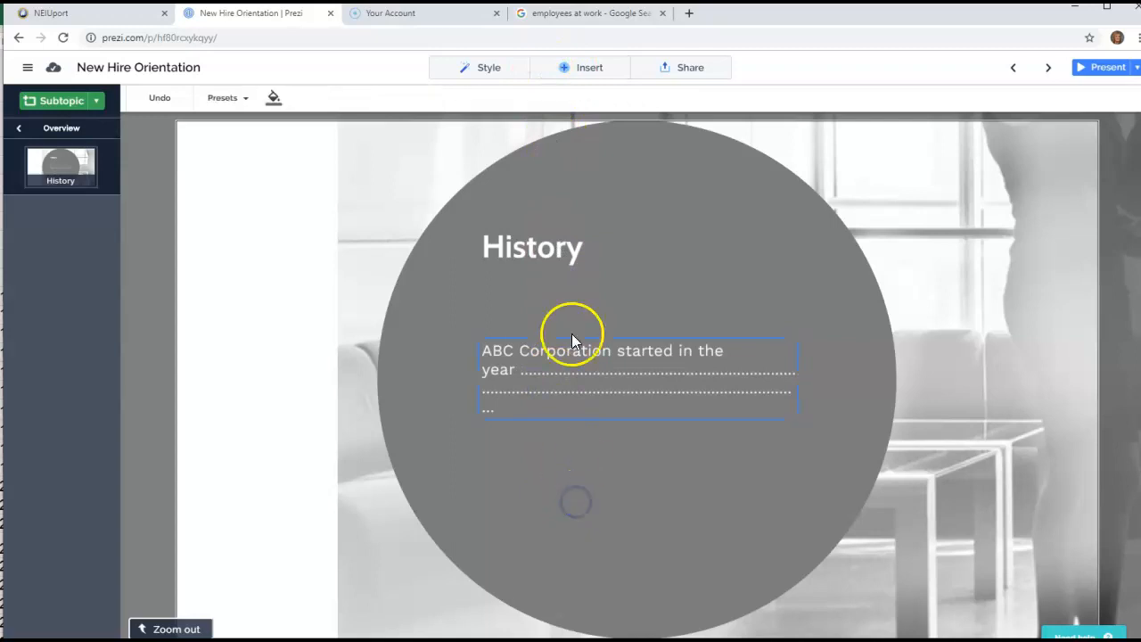
# - Search the icon library for "history" and look through the icons for one that suits the History topic
pyautogui.click(569, 70)
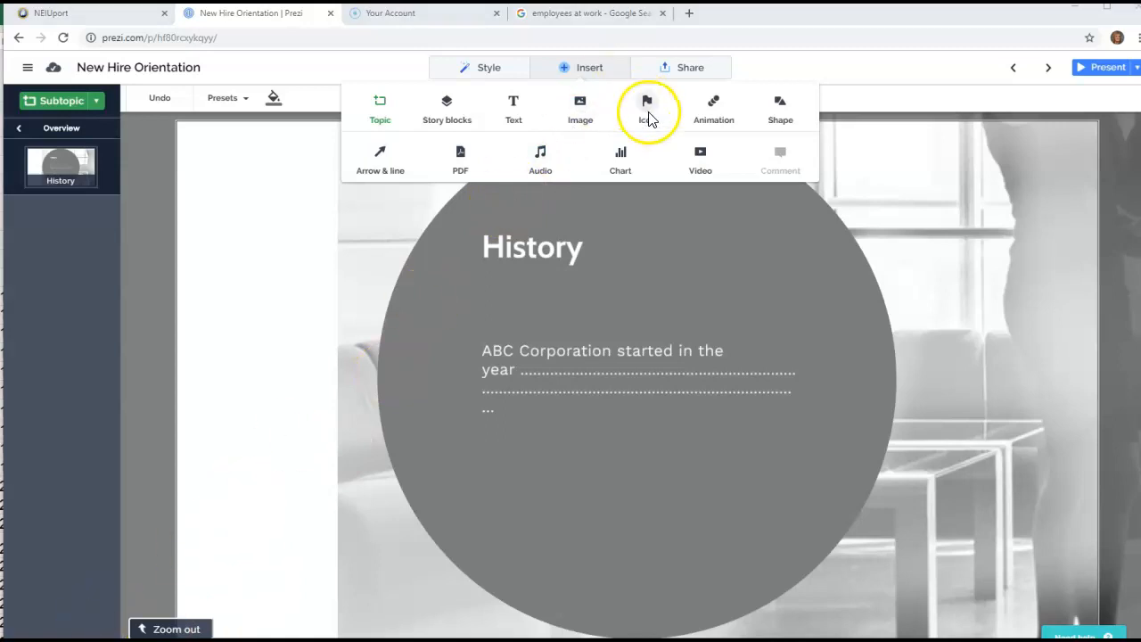
pyautogui.click(647, 105)
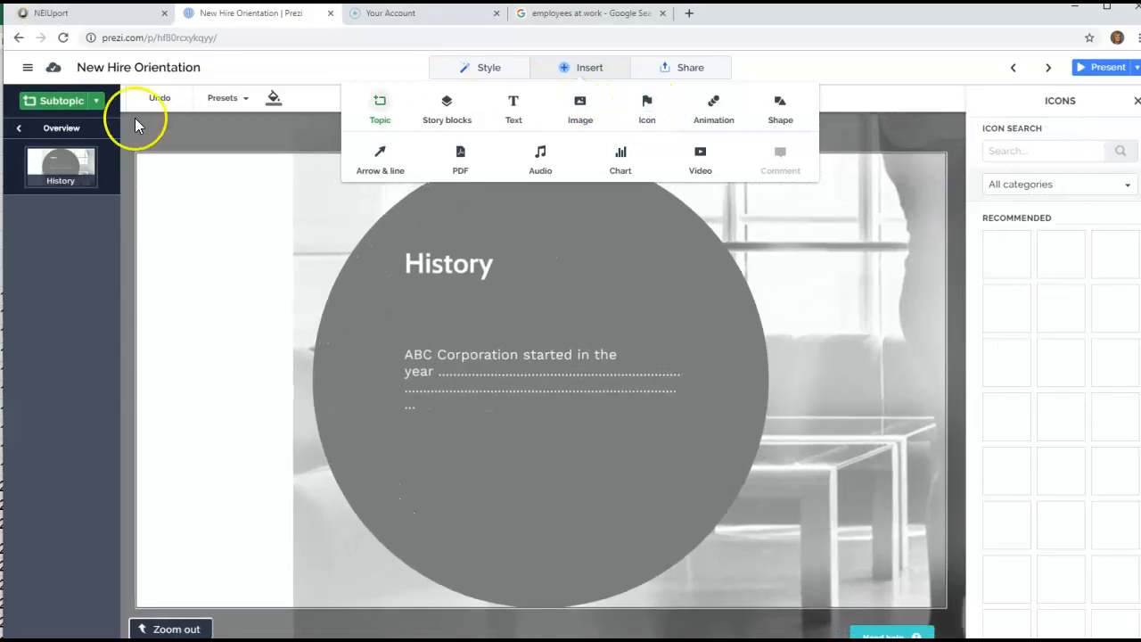
pyautogui.click(1066, 150)
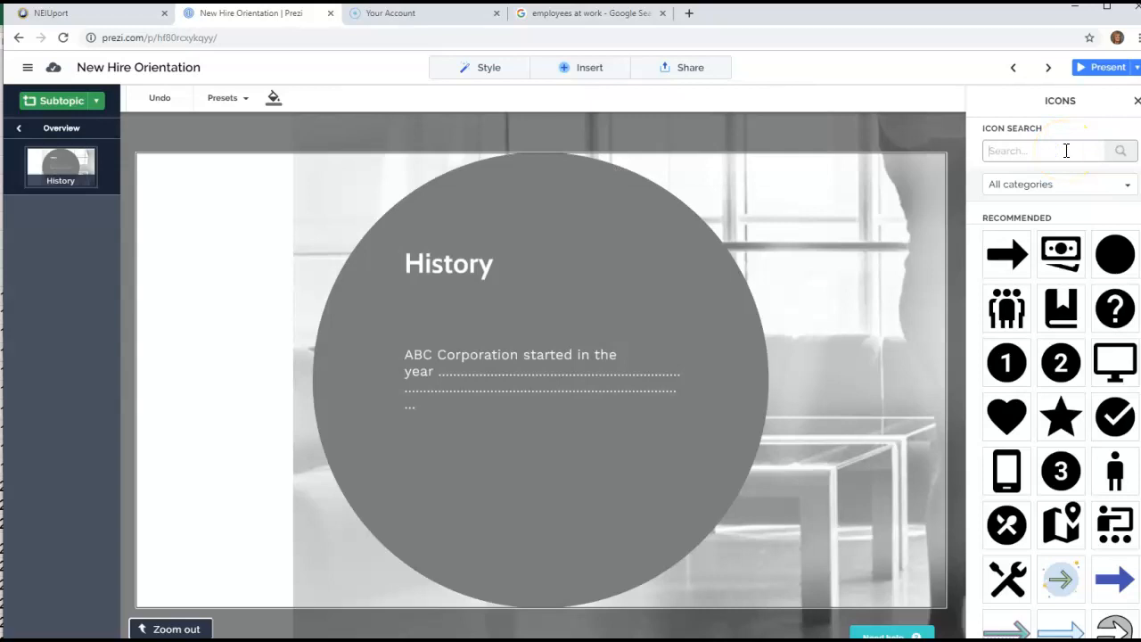
pyautogui.write('history')
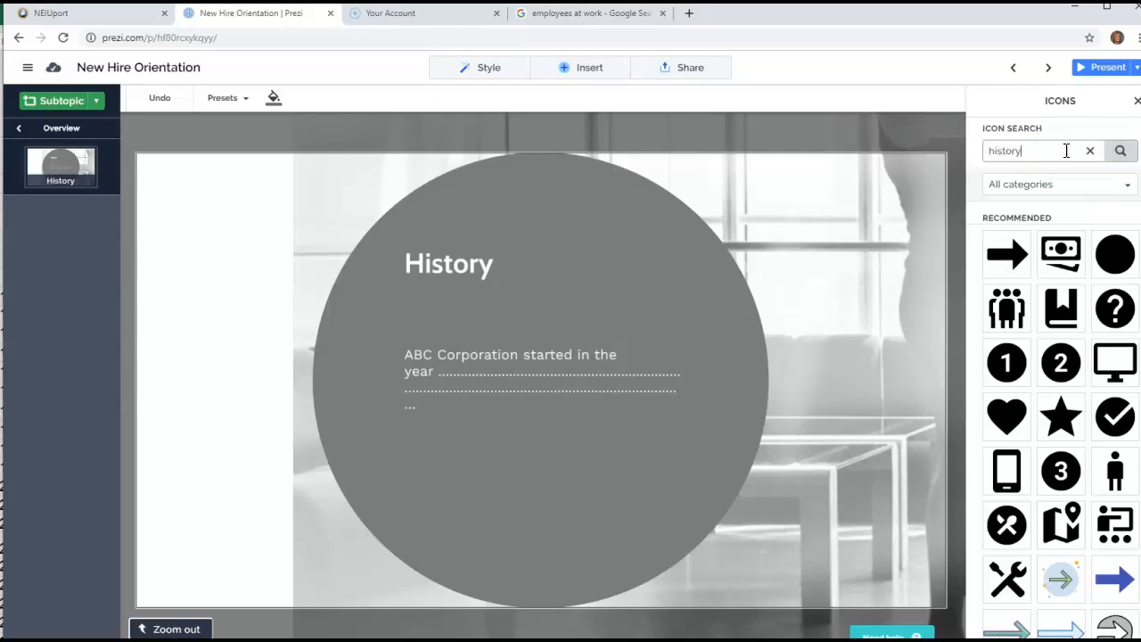
pyautogui.click(1121, 151)
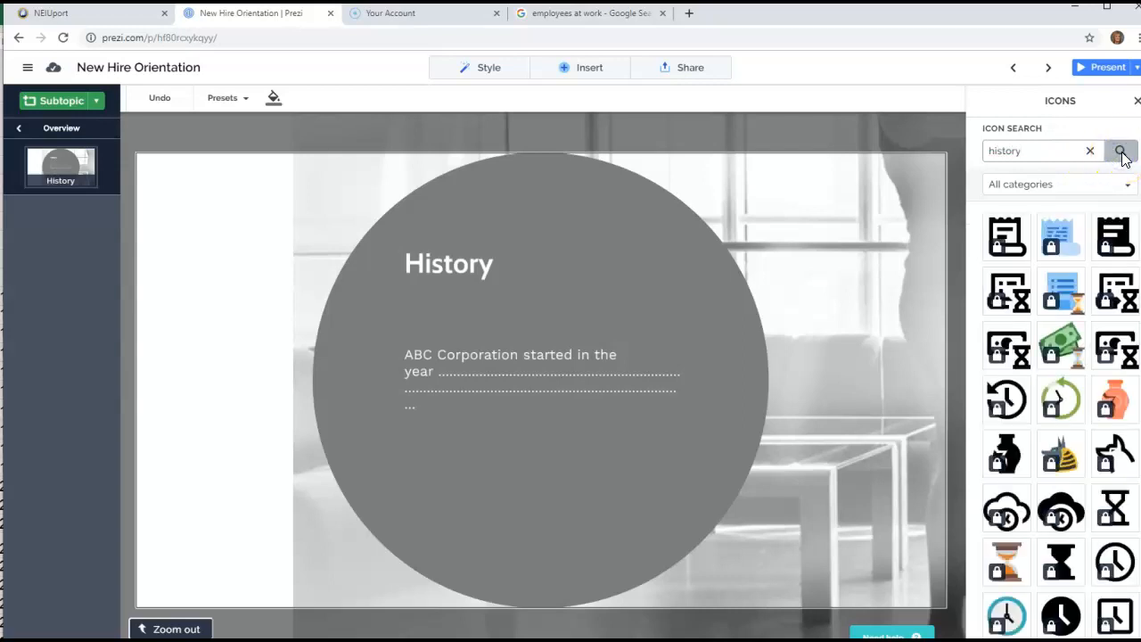
pyautogui.scroll(-2, 1096, 435)
pyautogui.scroll(-5, 1096, 435)
pyautogui.click(1062, 450)
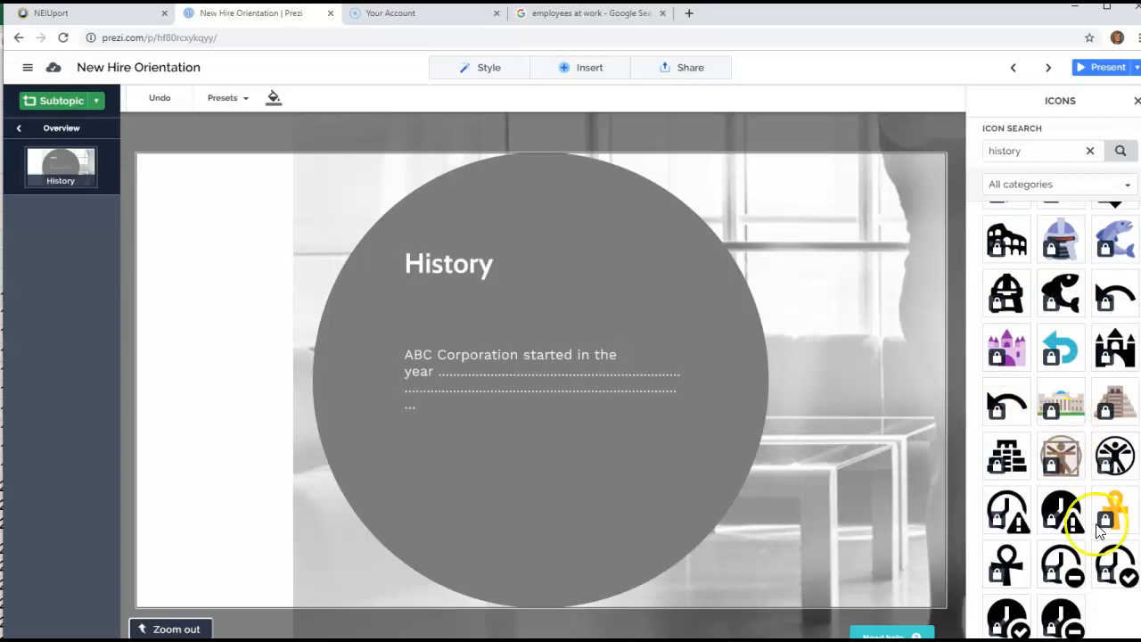
pyautogui.scroll(10, 1048, 388)
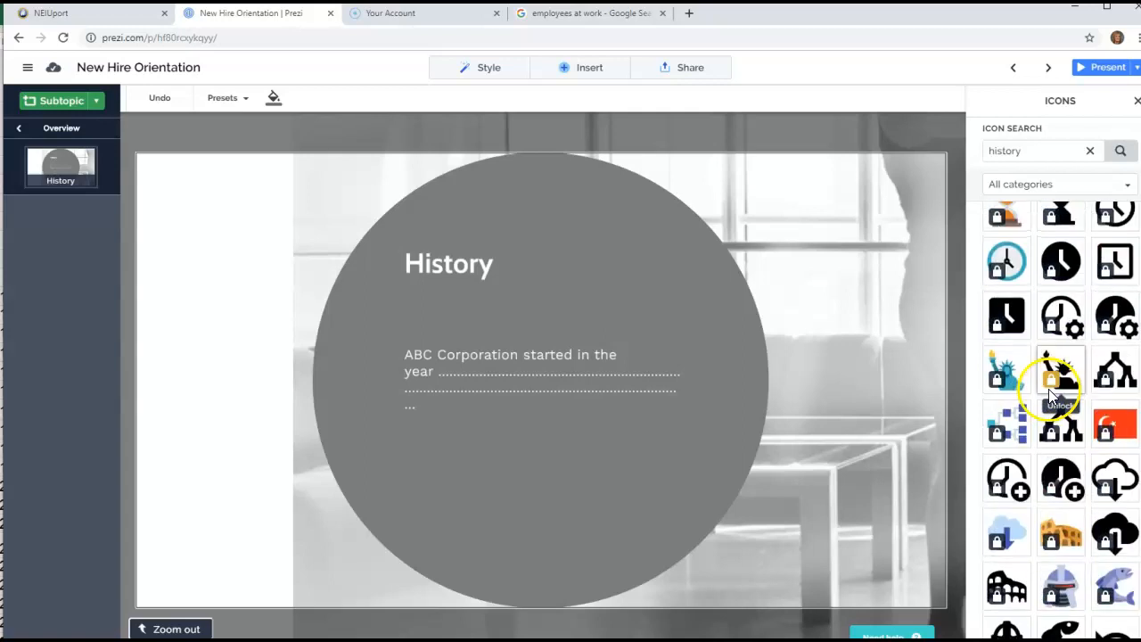
# - Search the icon library for "year" across all categories
pyautogui.moveTo(1038, 153); pyautogui.dragTo(949, 157)
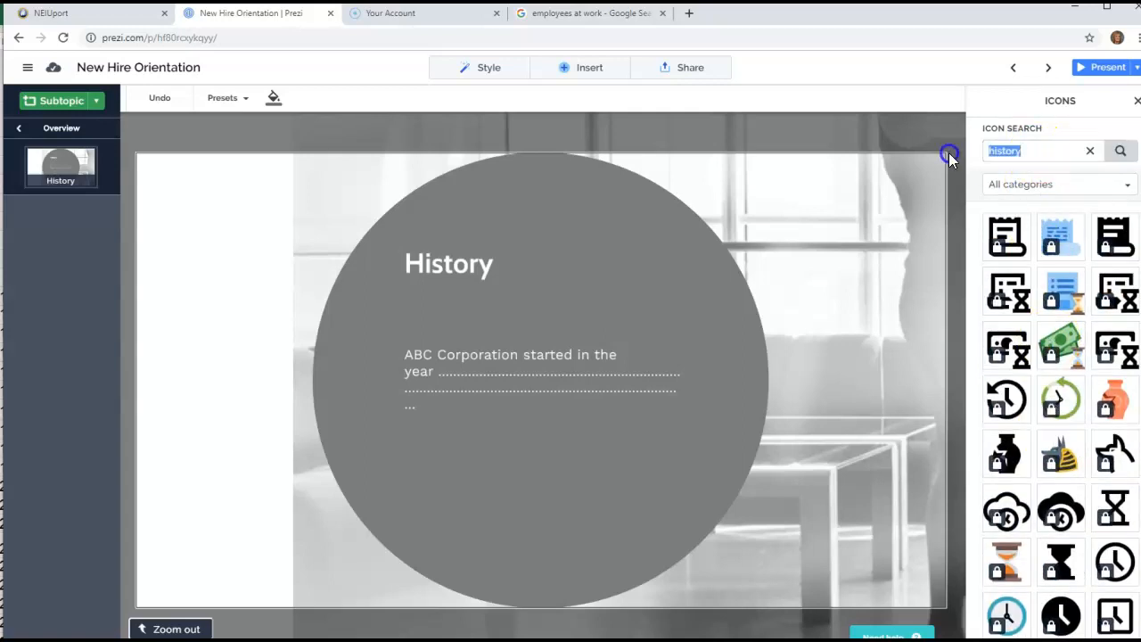
pyautogui.write('year')
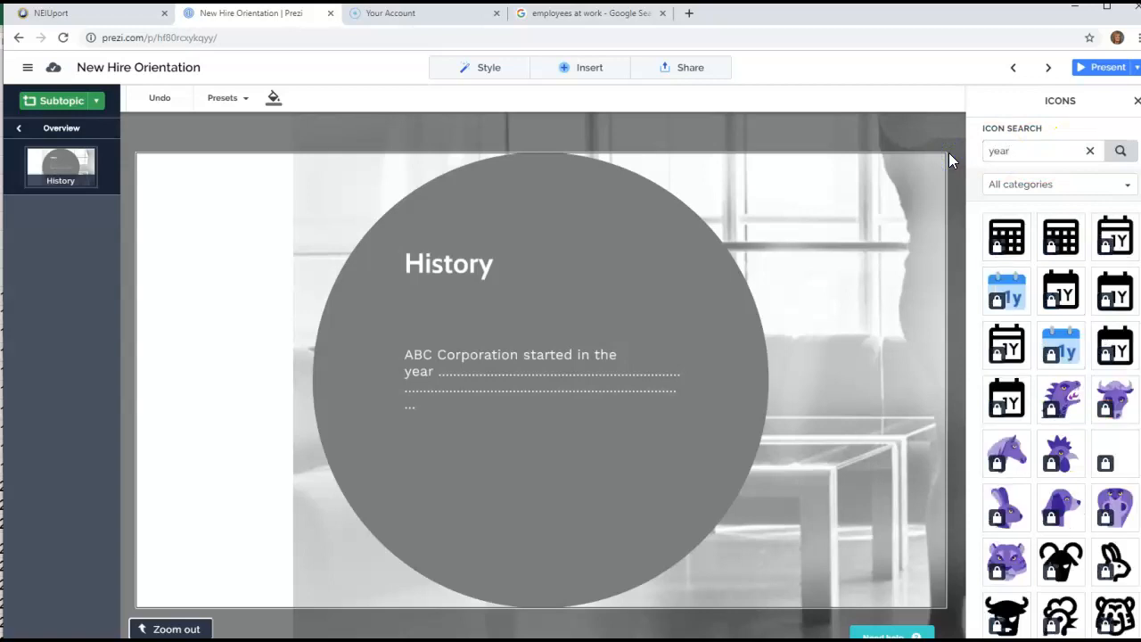
pyautogui.click(1077, 153)
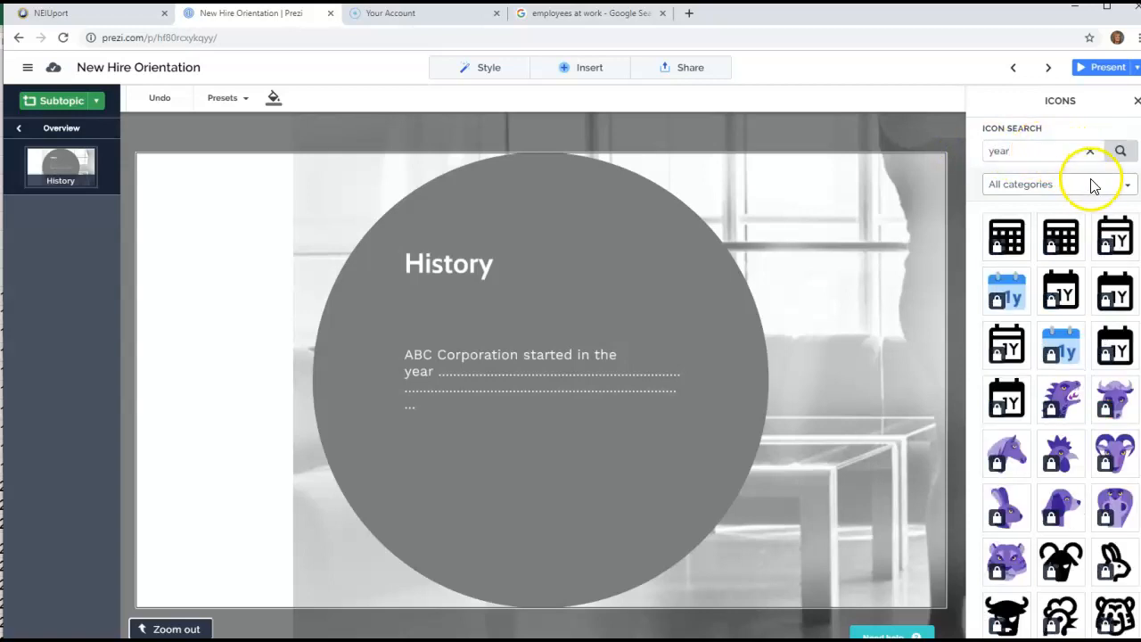
pyautogui.click(1094, 183)
pyautogui.click(1095, 184)
# - Search the icon library for "company" and look through the icons for a suitable one
pyautogui.moveTo(1080, 153); pyautogui.dragTo(980, 154)
pyautogui.write('or')
pyautogui.write('ompany')
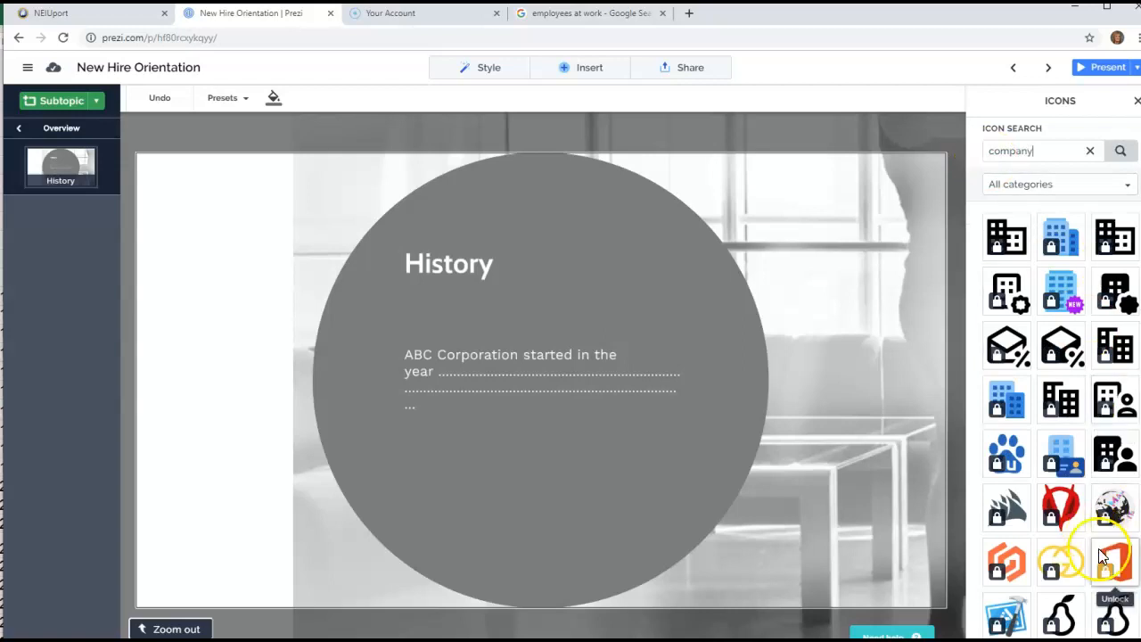
pyautogui.scroll(-3, 1105, 553)
pyautogui.scroll(-8, 1102, 554)
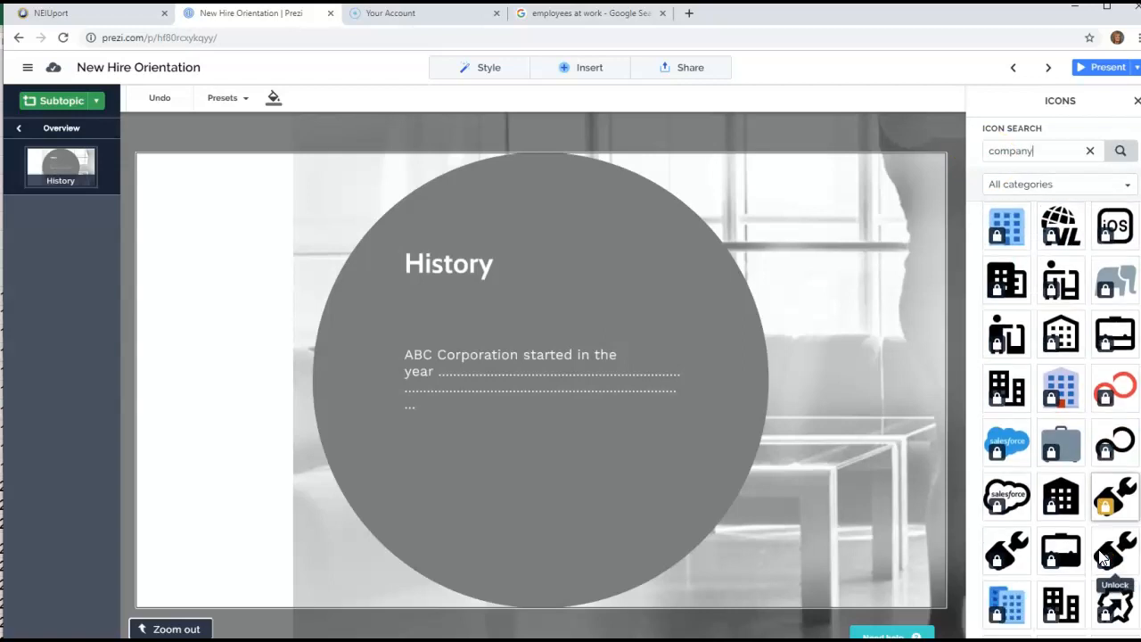
# - Look further through the "company" icon results for one that suits the History topic
pyautogui.scroll(-6, 1102, 555)
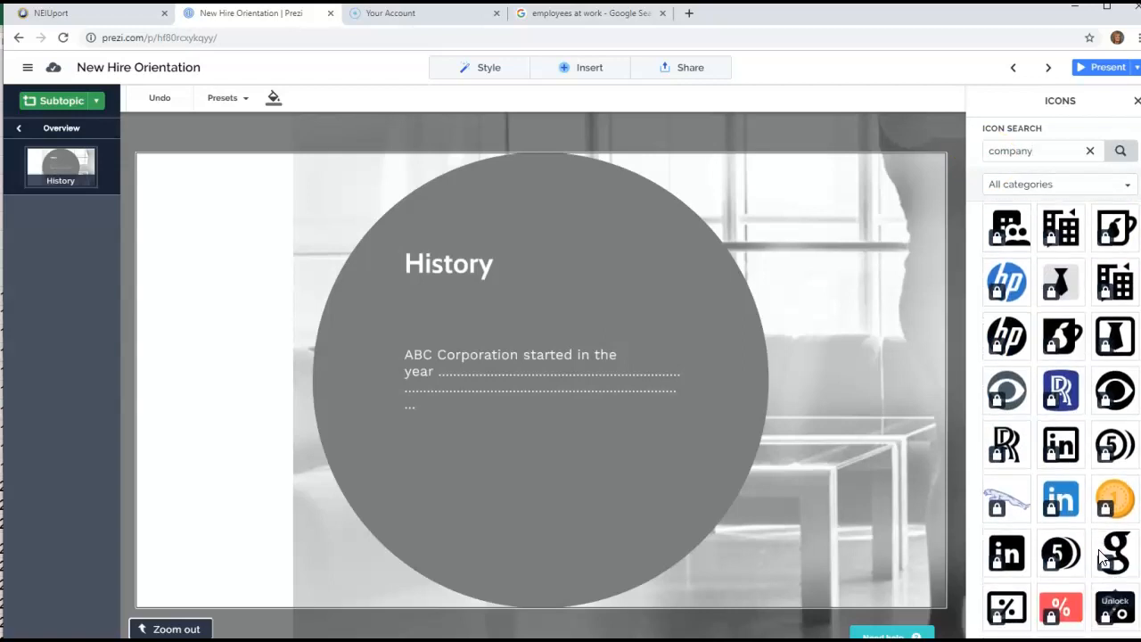
pyautogui.scroll(-4, 1104, 557)
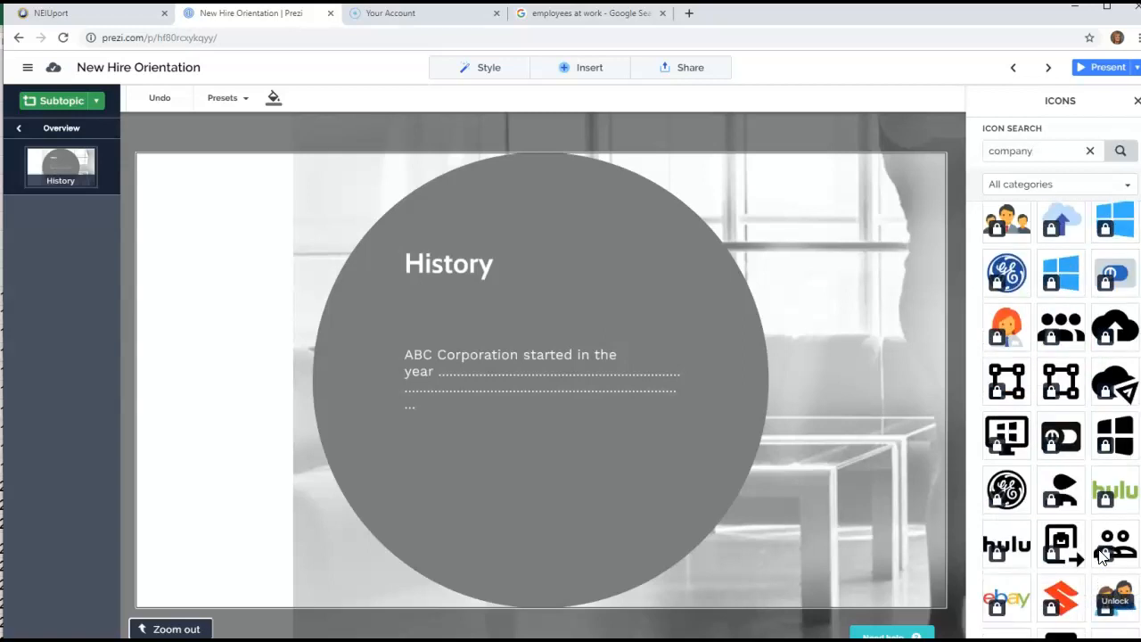
pyautogui.scroll(5, 1103, 554)
pyautogui.click(466, 339)
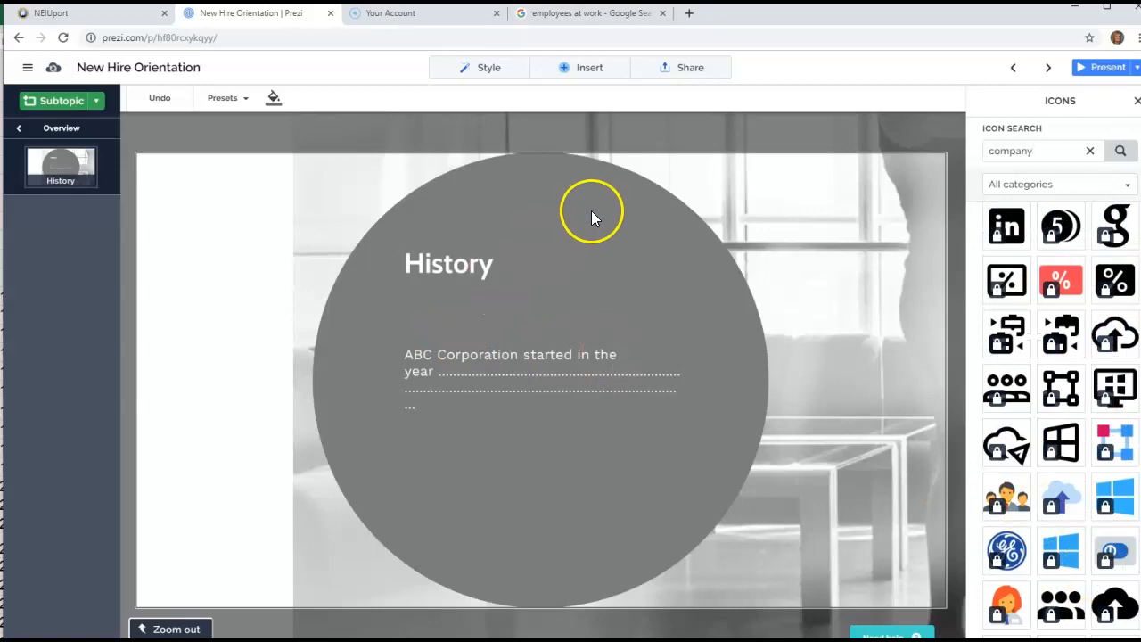
# - Switch to Google Images and replace the "employees at work" search with a search for "history"
pyautogui.click(580, 14)
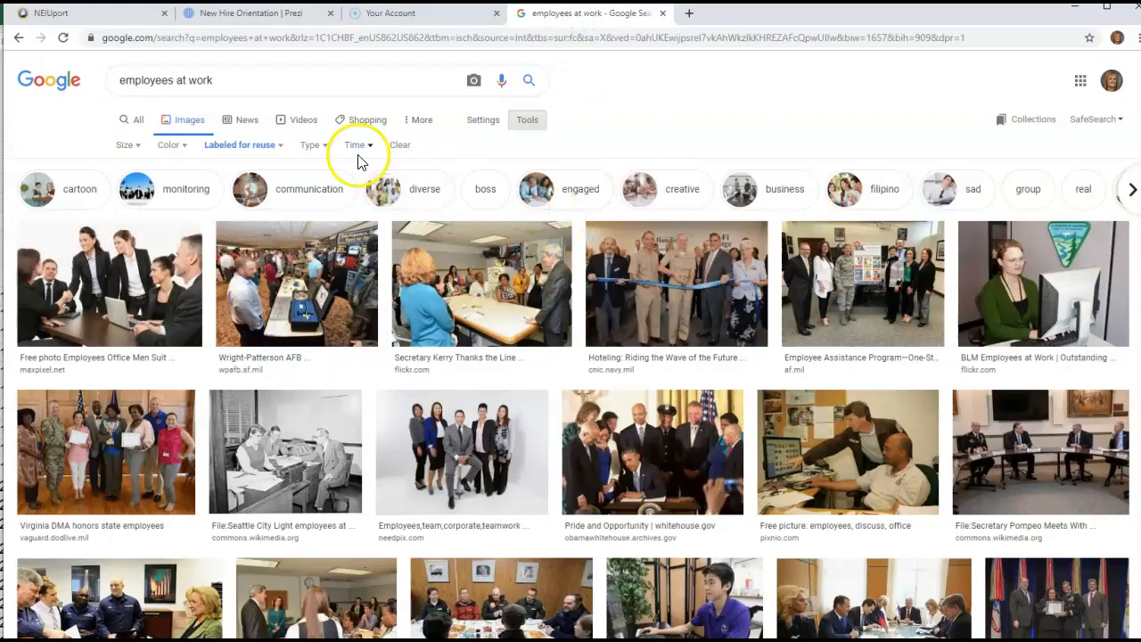
pyautogui.moveTo(216, 80); pyautogui.dragTo(87, 83)
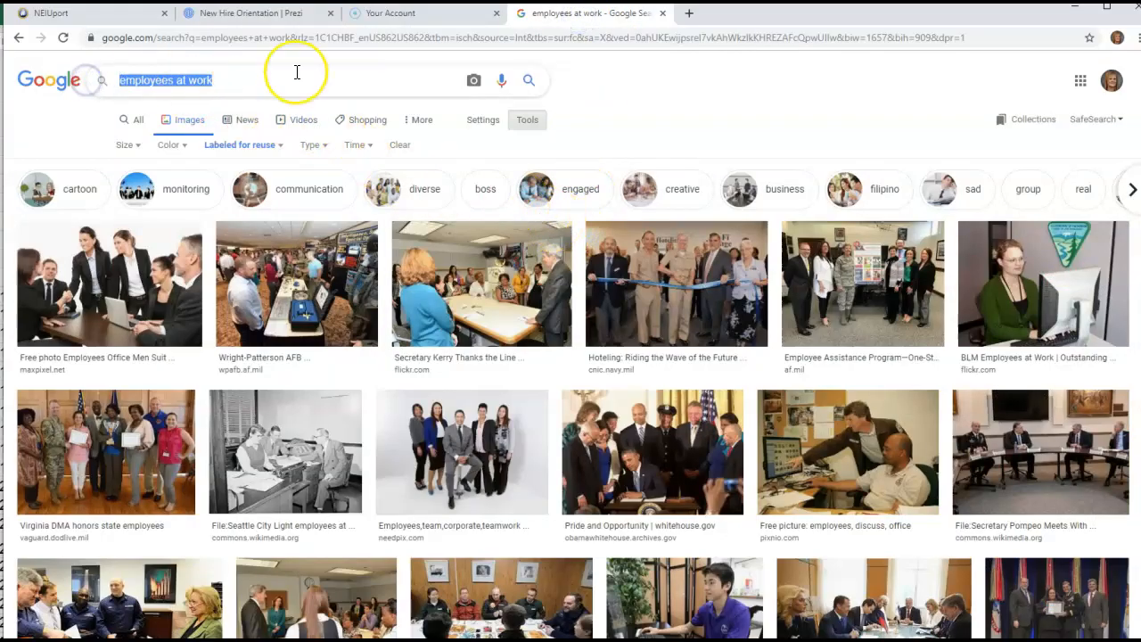
pyautogui.write('history')
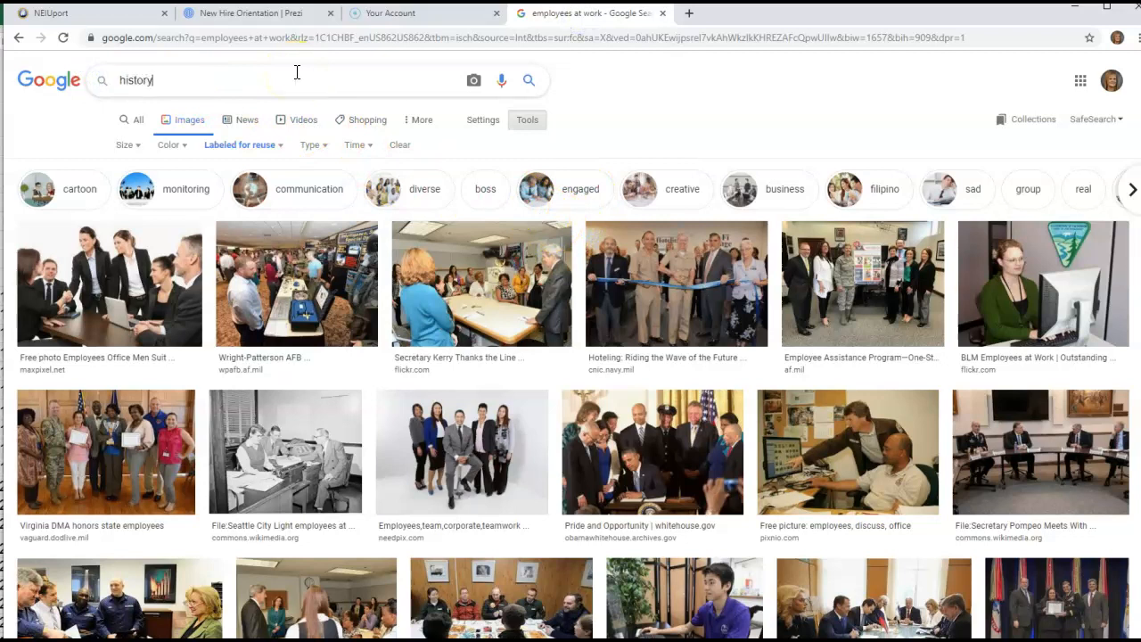
pyautogui.click(529, 81)
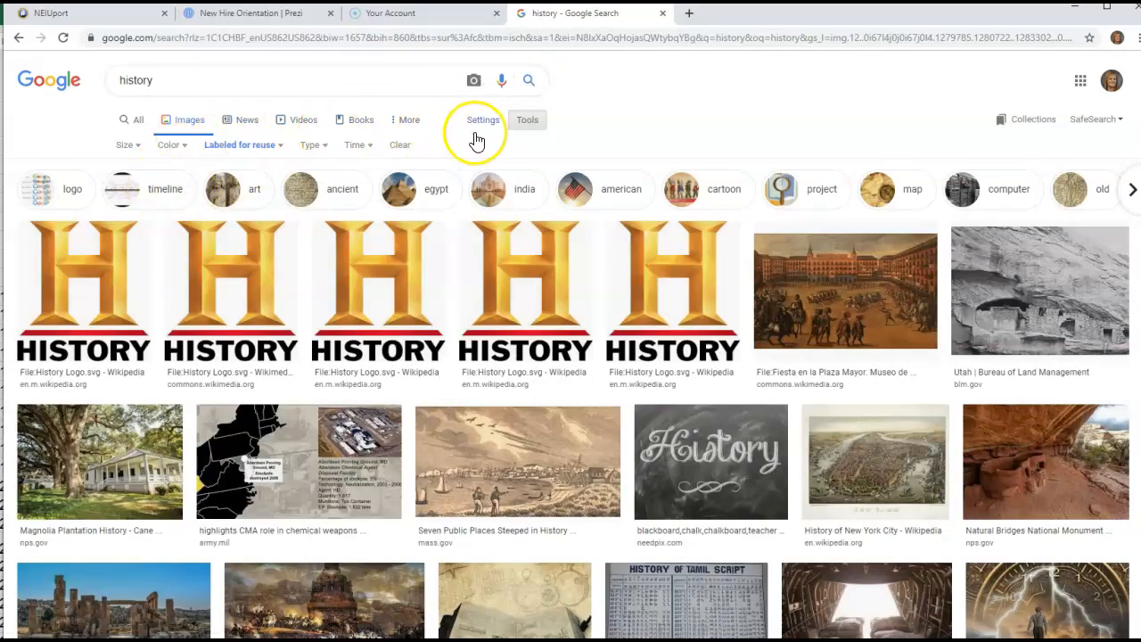
# - Check the usage-rights filter applied to the history image results, leaving the license choice as it is
pyautogui.click(533, 125)
pyautogui.click(534, 125)
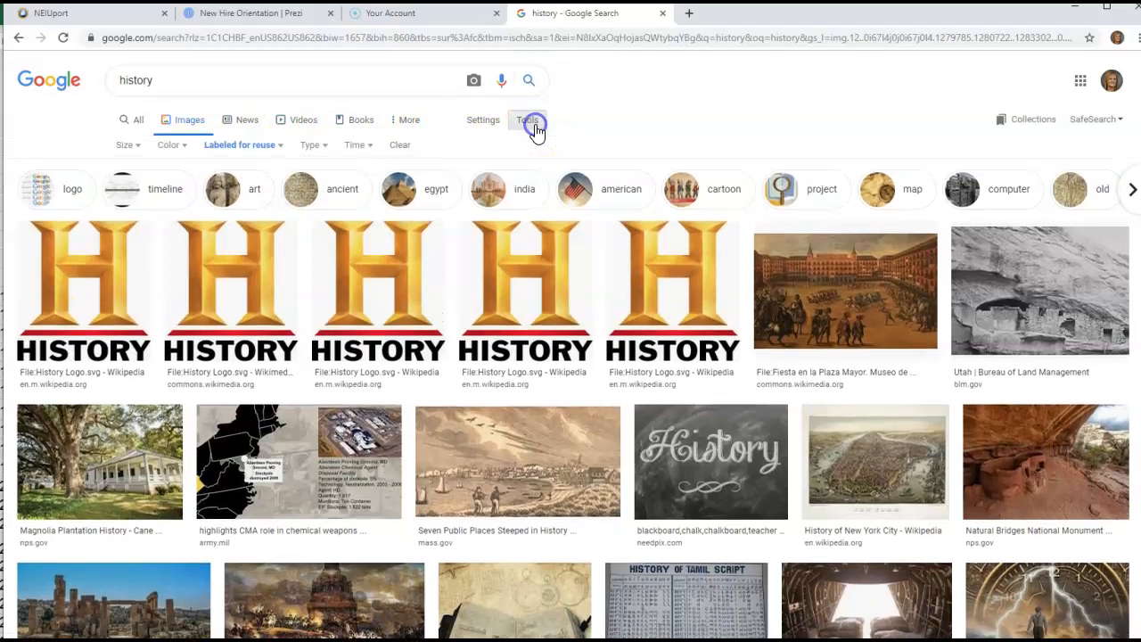
pyautogui.click(278, 149)
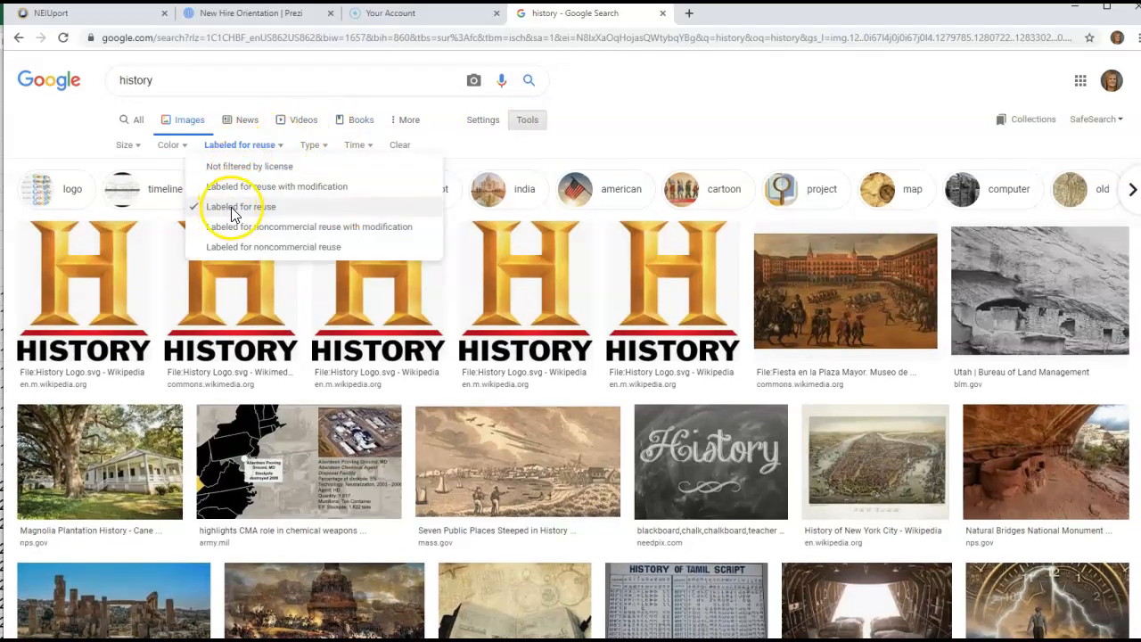
pyautogui.click(672, 113)
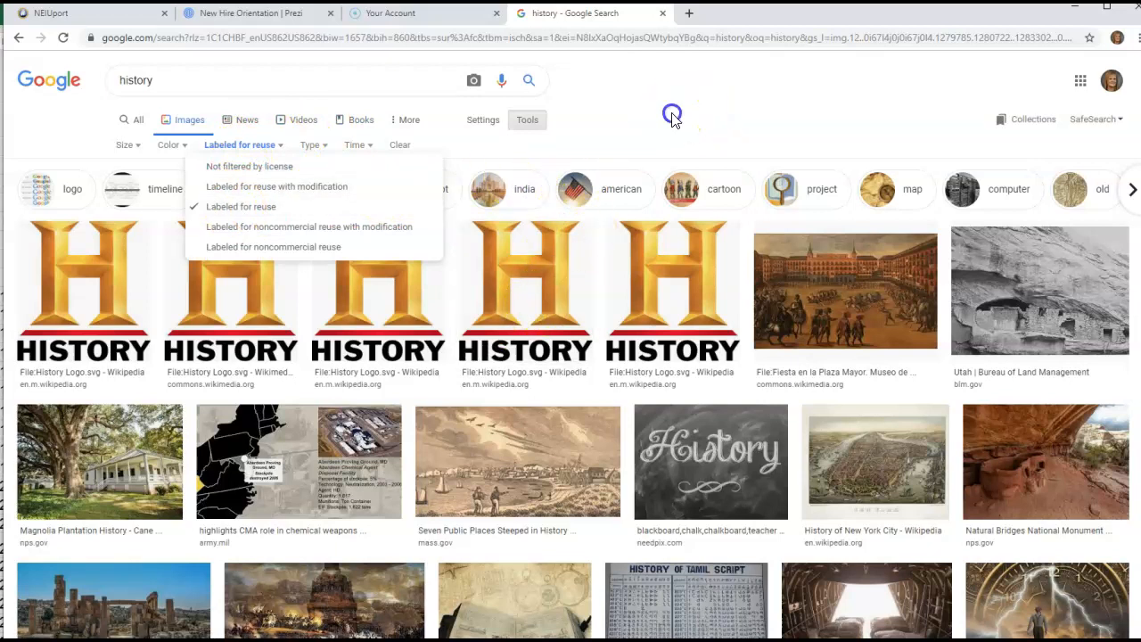
# - Copy the chalkboard image with the handwritten word "History" from the image results
pyautogui.scroll(-1, 683, 127)
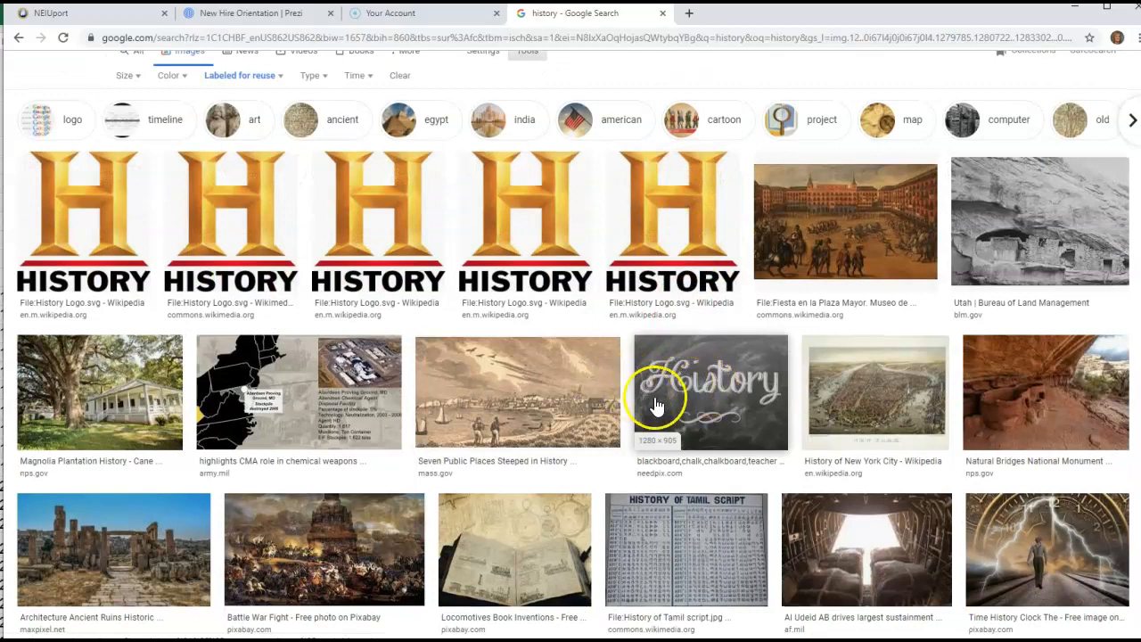
pyautogui.rightClick(704, 373)
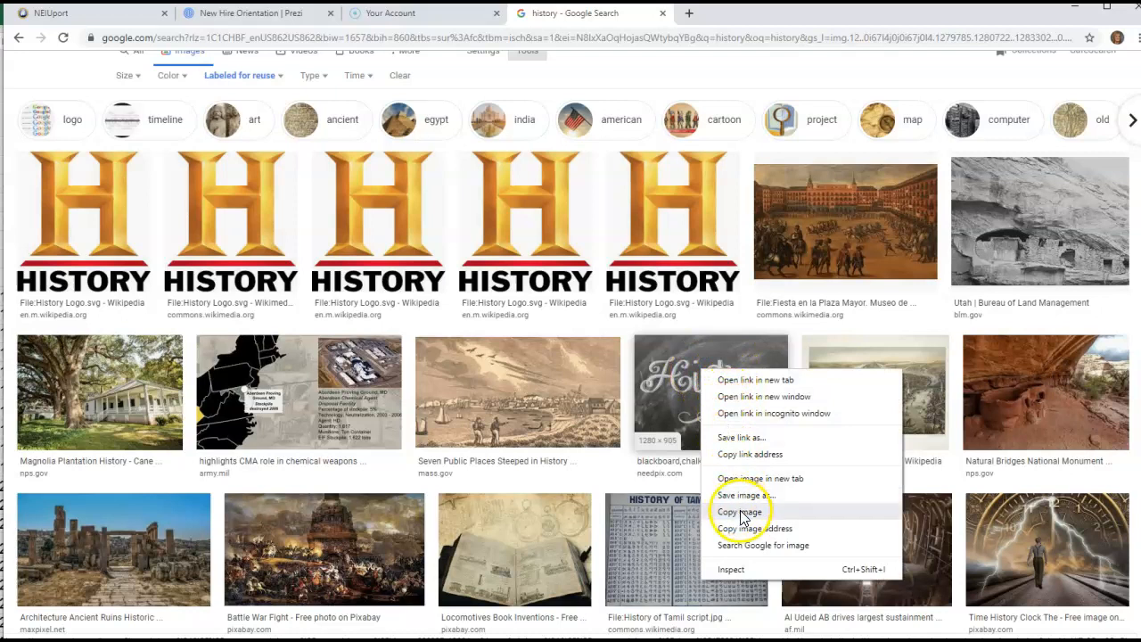
pyautogui.click(740, 512)
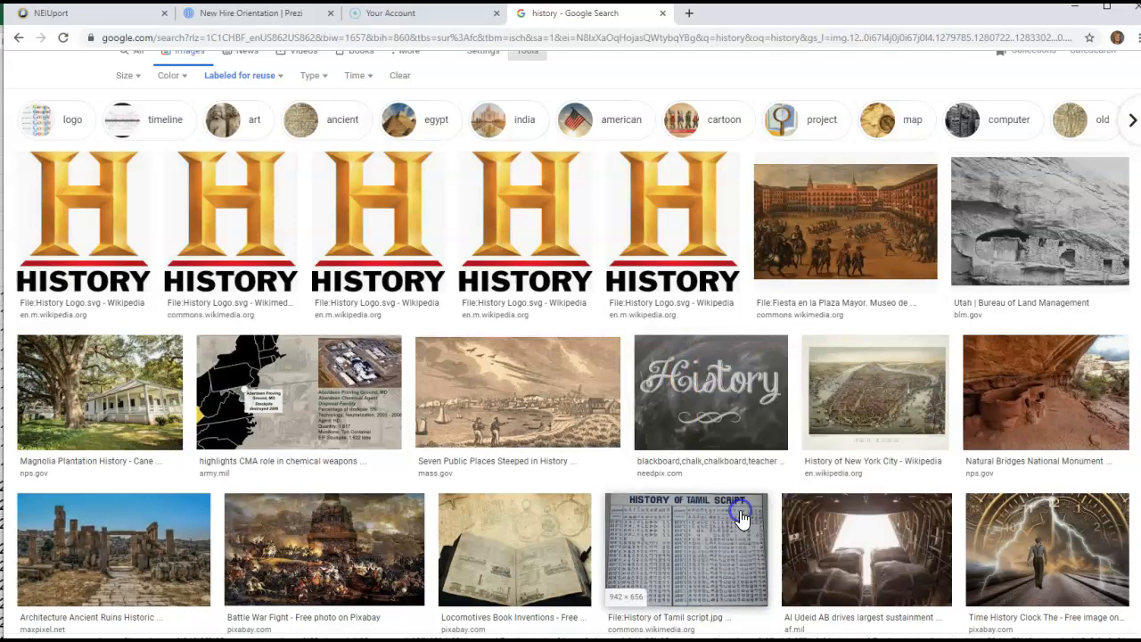
# - Return to the Prezi presentation and paste the copied chalkboard image into the History topic
pyautogui.click(256, 18)
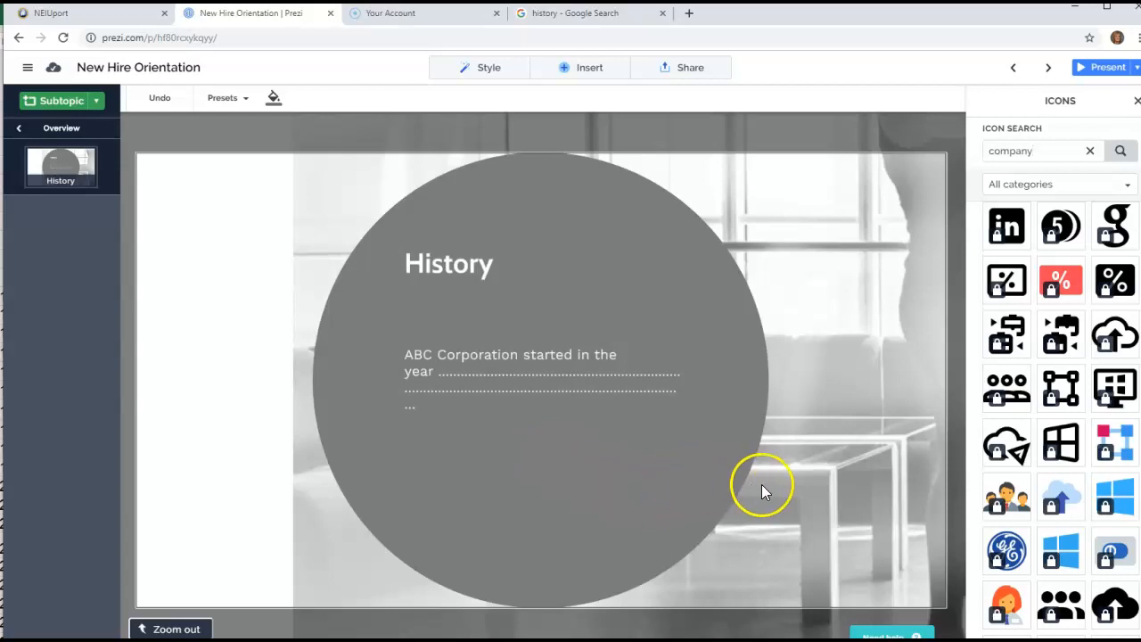
pyautogui.rightClick(510, 474)
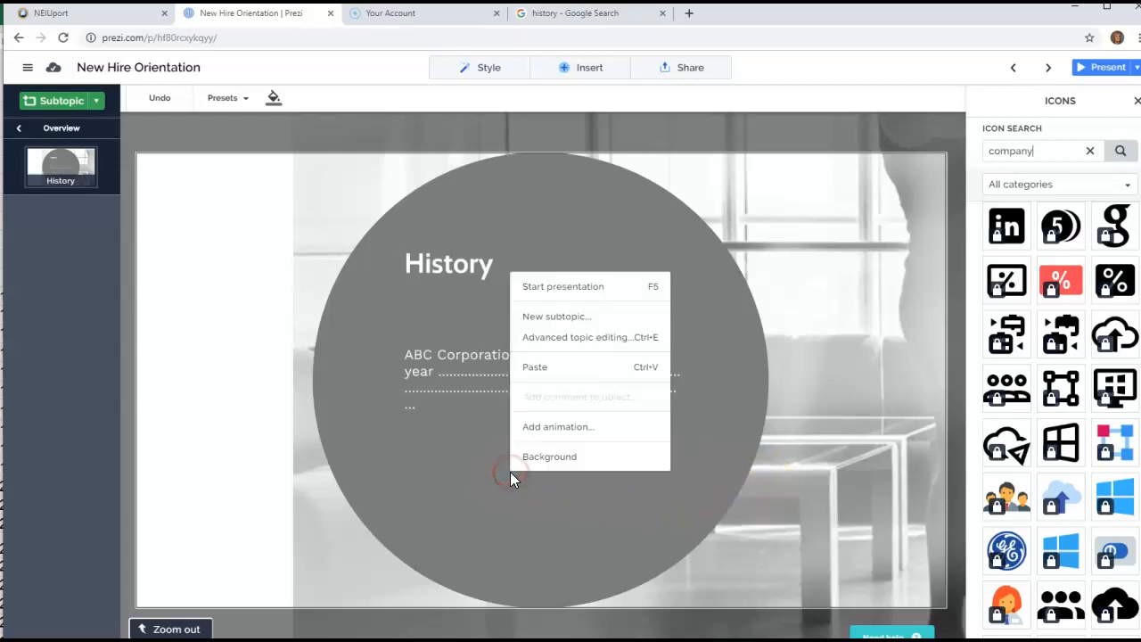
pyautogui.click(563, 378)
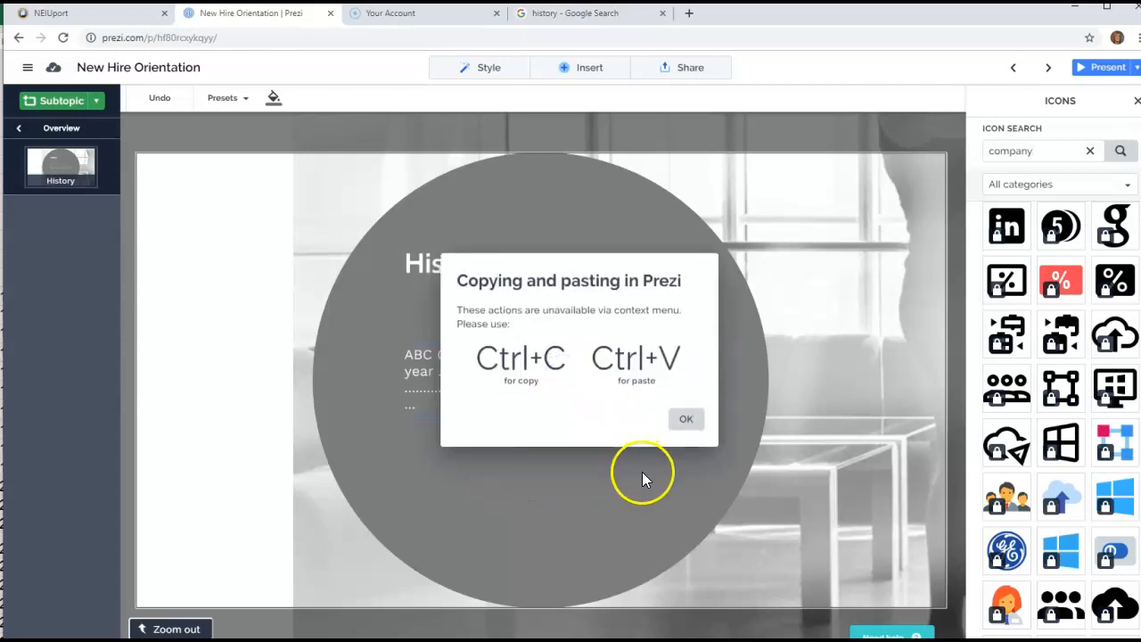
pyautogui.click(689, 421)
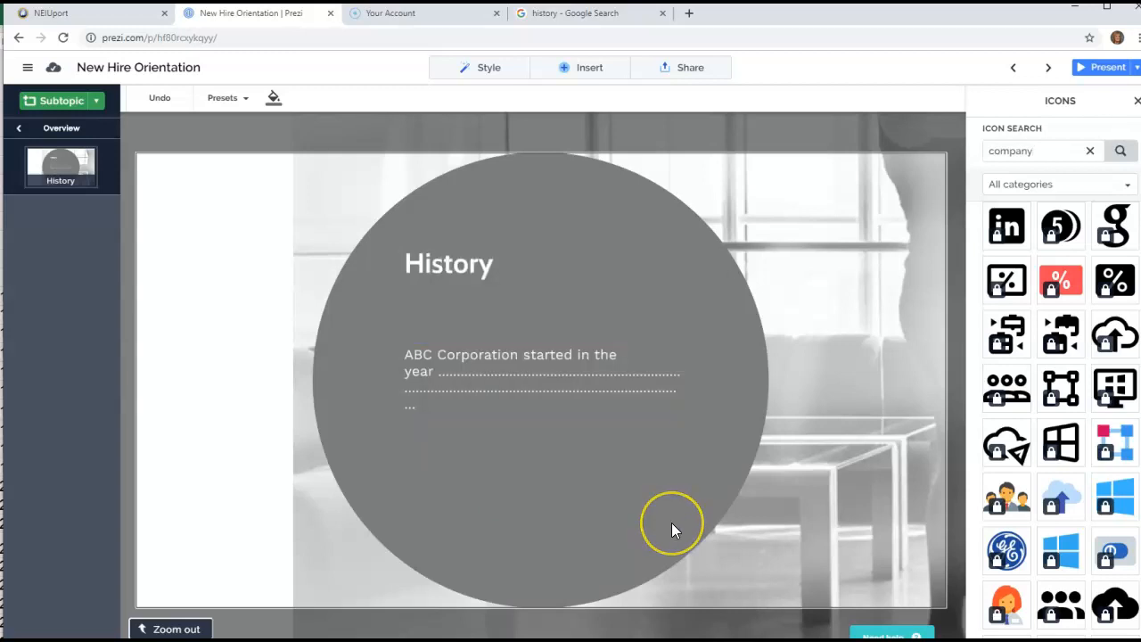
pyautogui.hotkey('ctrl', 'v')
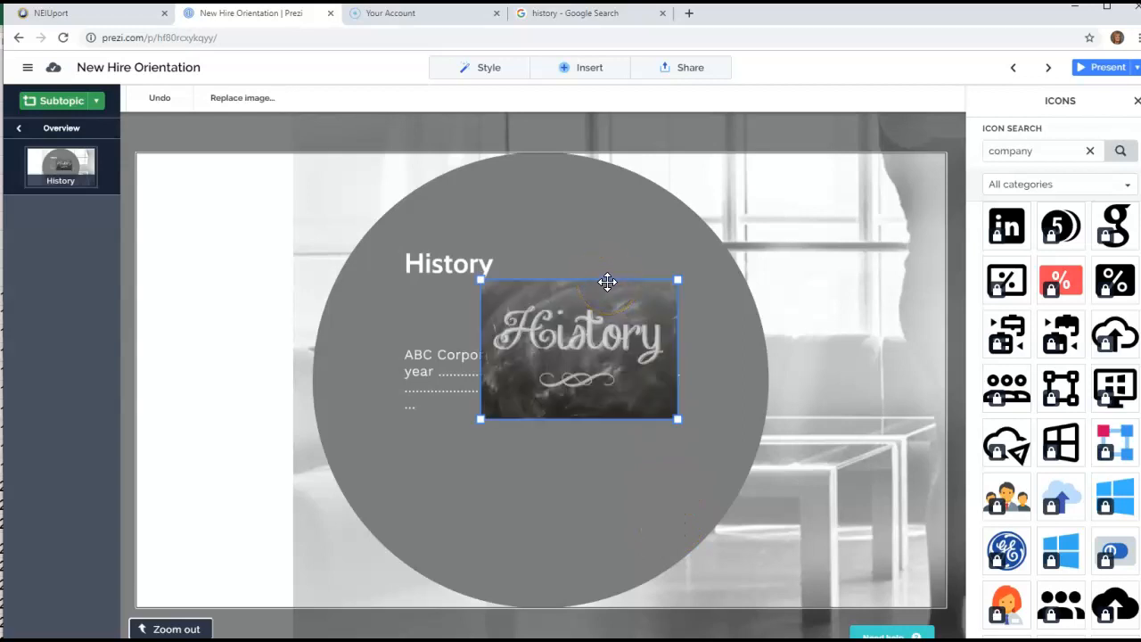
# - Move the chalkboard image below the body text inside the History circle and deselect it
pyautogui.moveTo(607, 300); pyautogui.dragTo(570, 425)
pyautogui.click(820, 505)
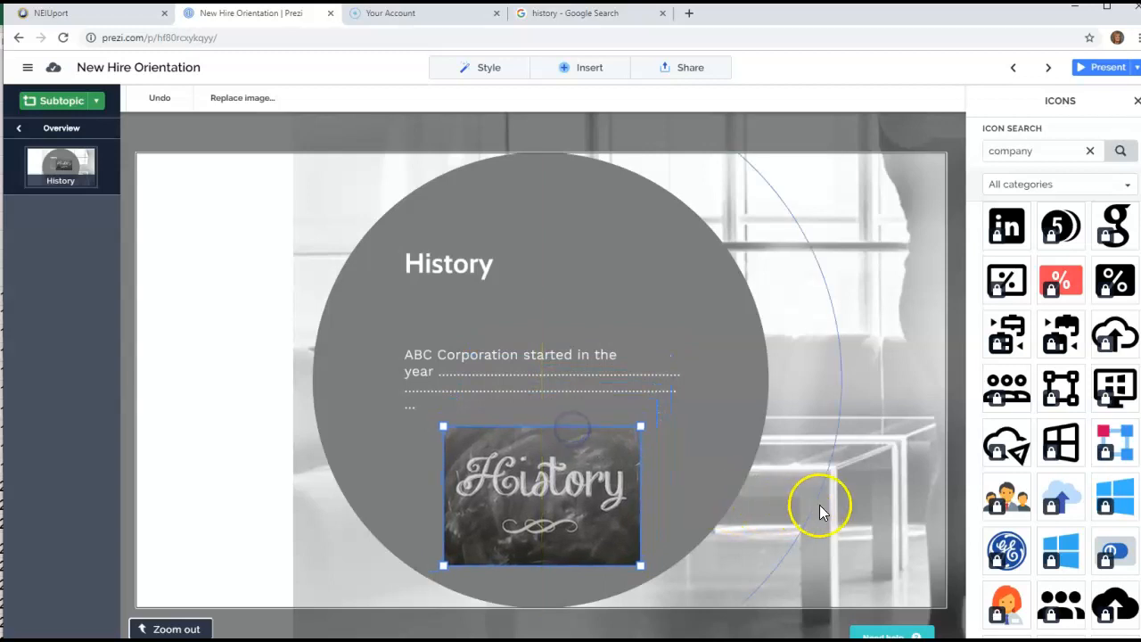
pyautogui.click(896, 533)
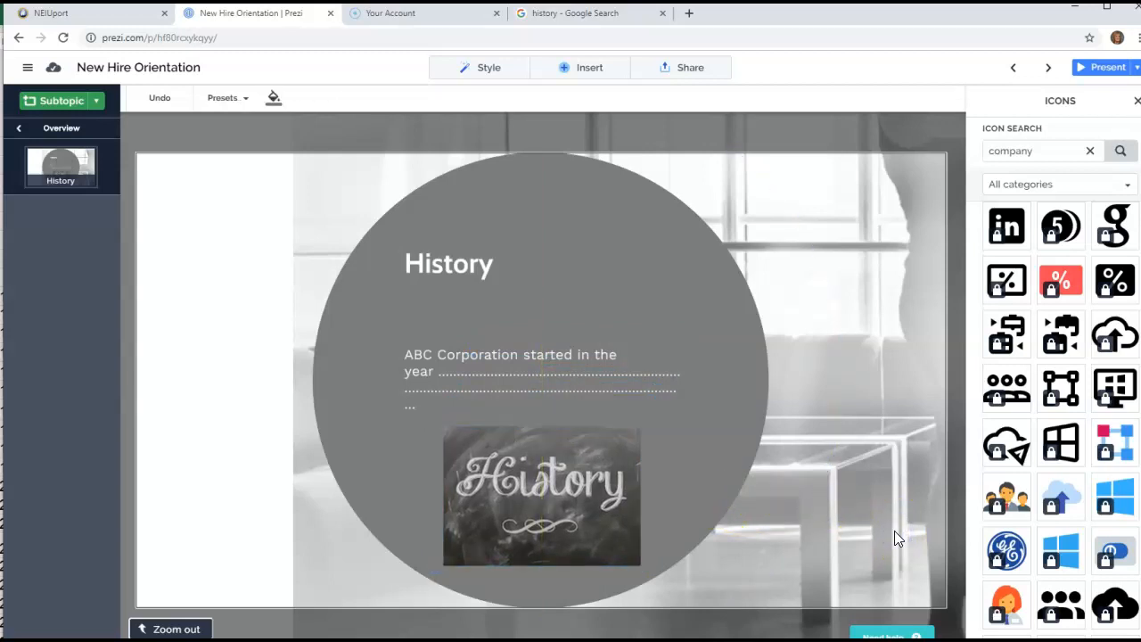
# - Add two subtopics to the History topic
pyautogui.click(564, 67)
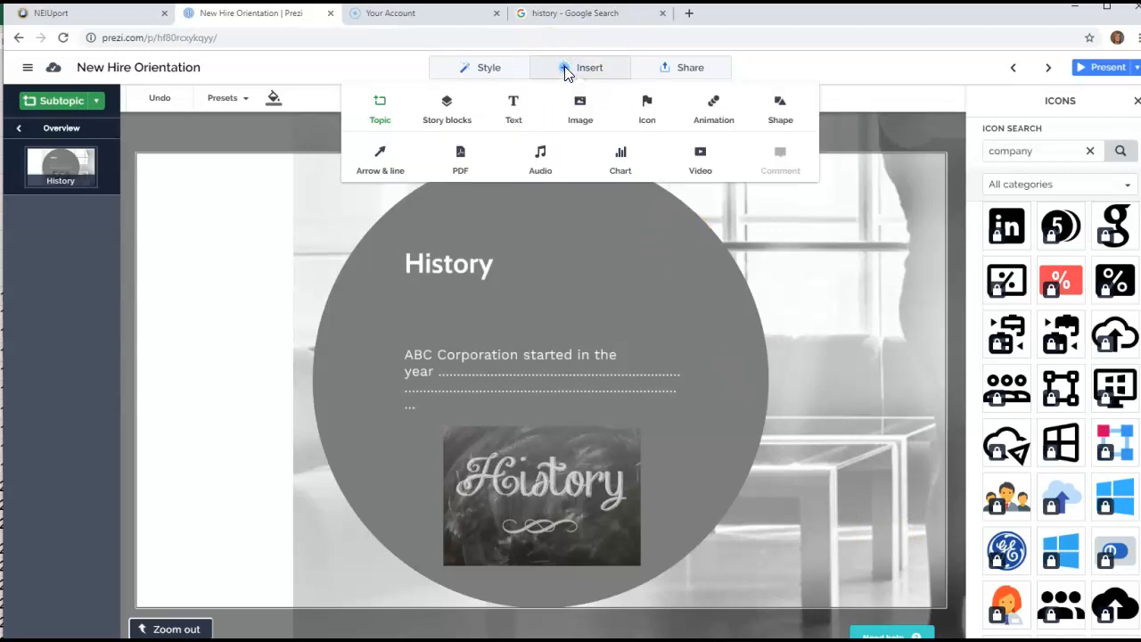
pyautogui.click(799, 273)
pyautogui.click(73, 104)
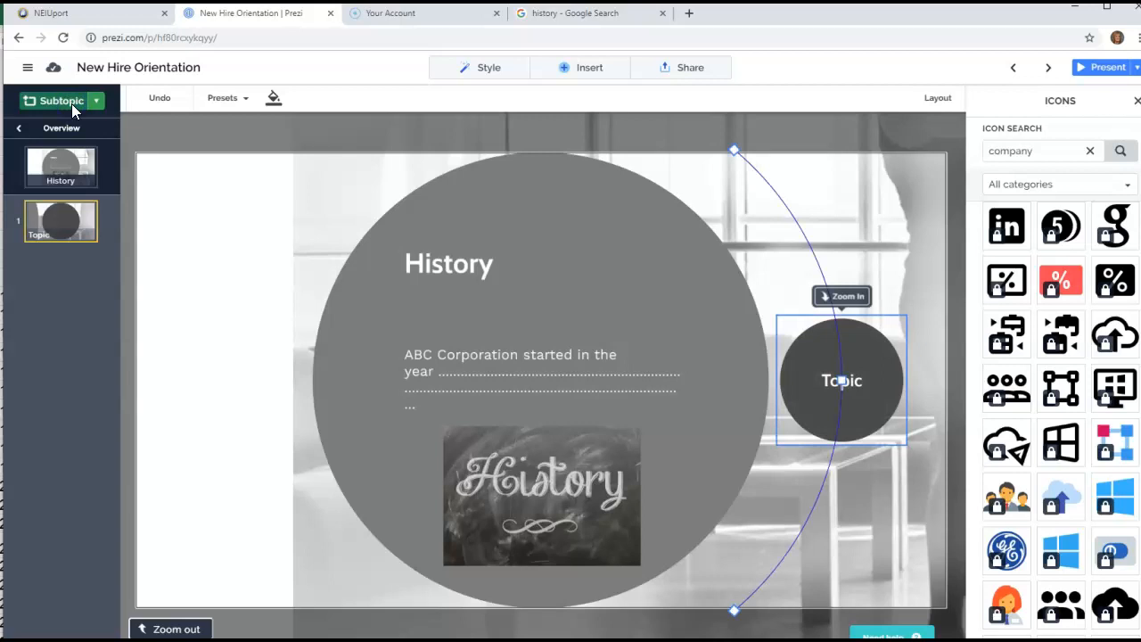
pyautogui.click(71, 104)
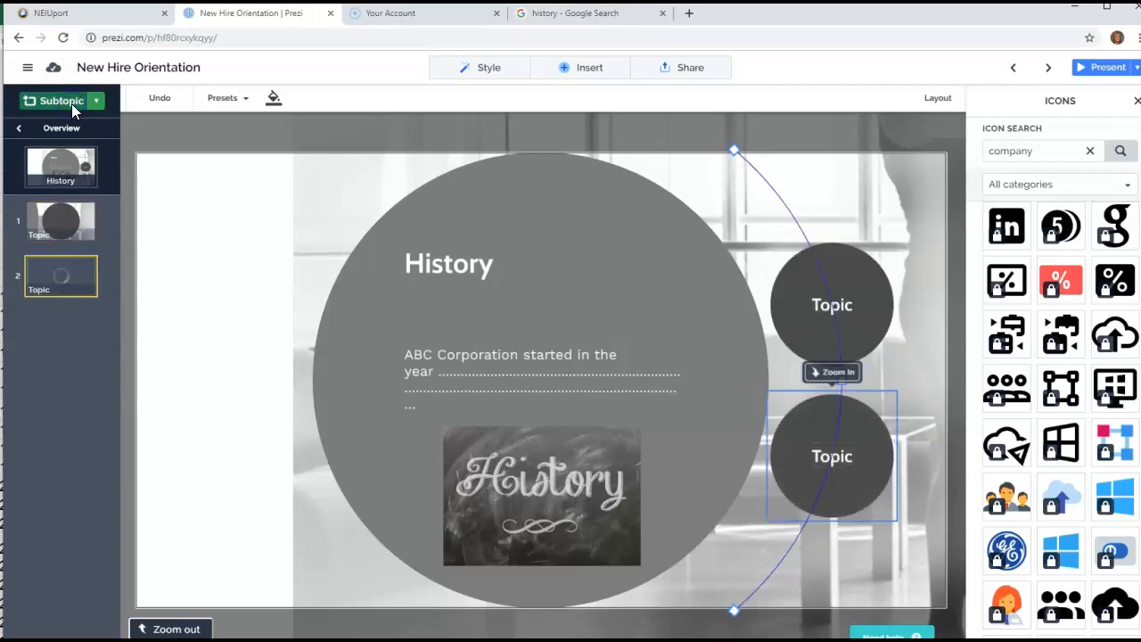
# - Open the first History subtopic and set its title to "The Year 2000"
pyautogui.click(848, 314)
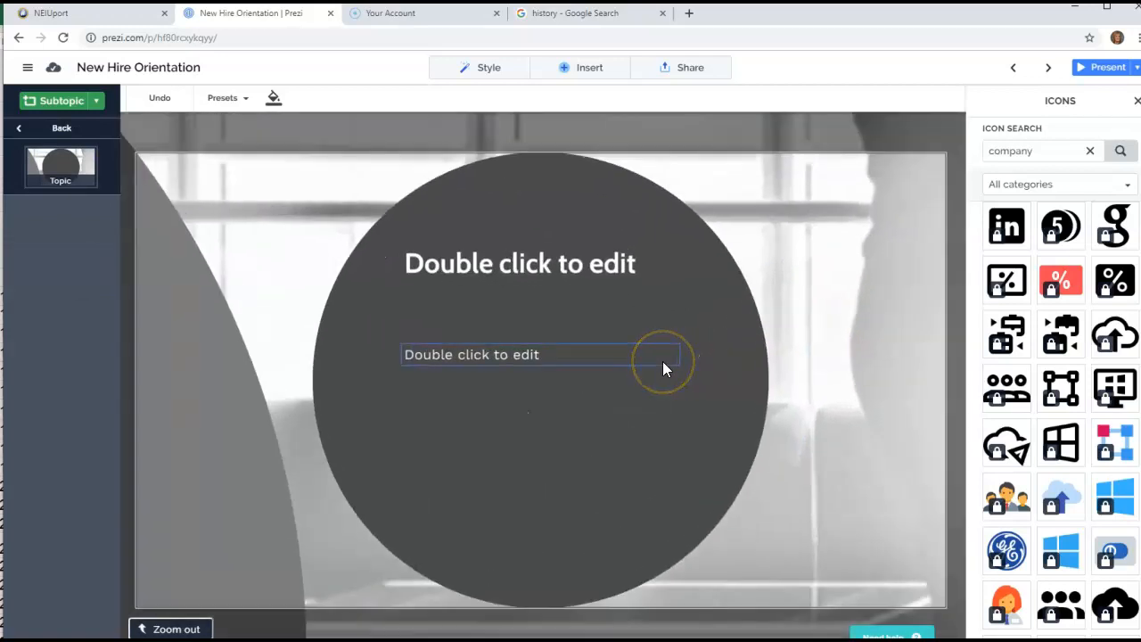
pyautogui.click(585, 276)
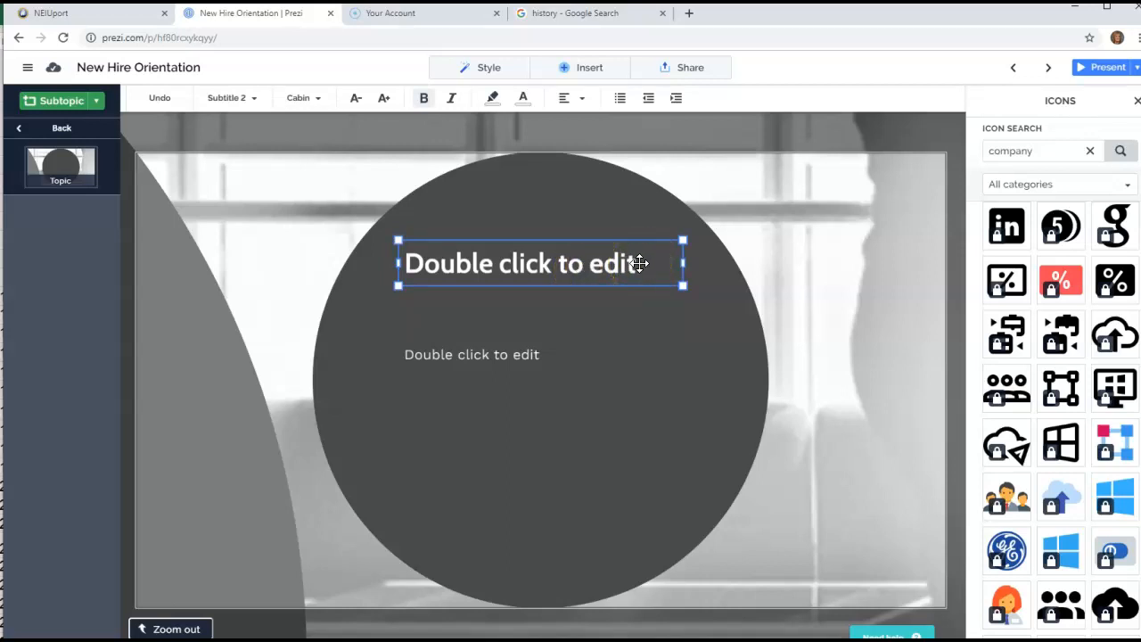
pyautogui.write('The ')
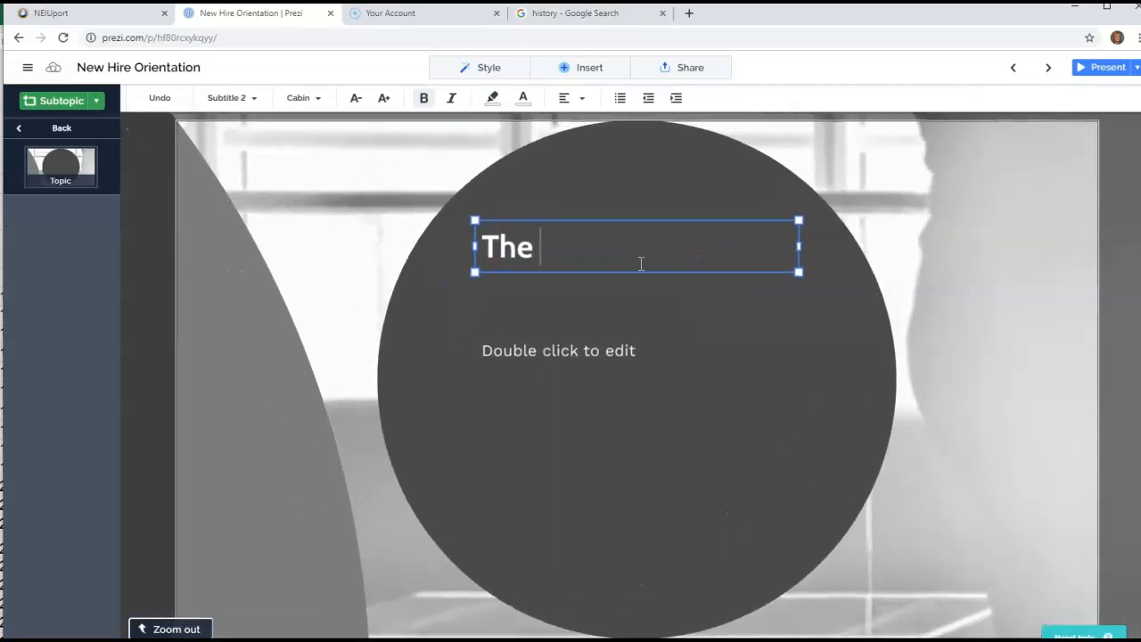
pyautogui.write('Year 20')
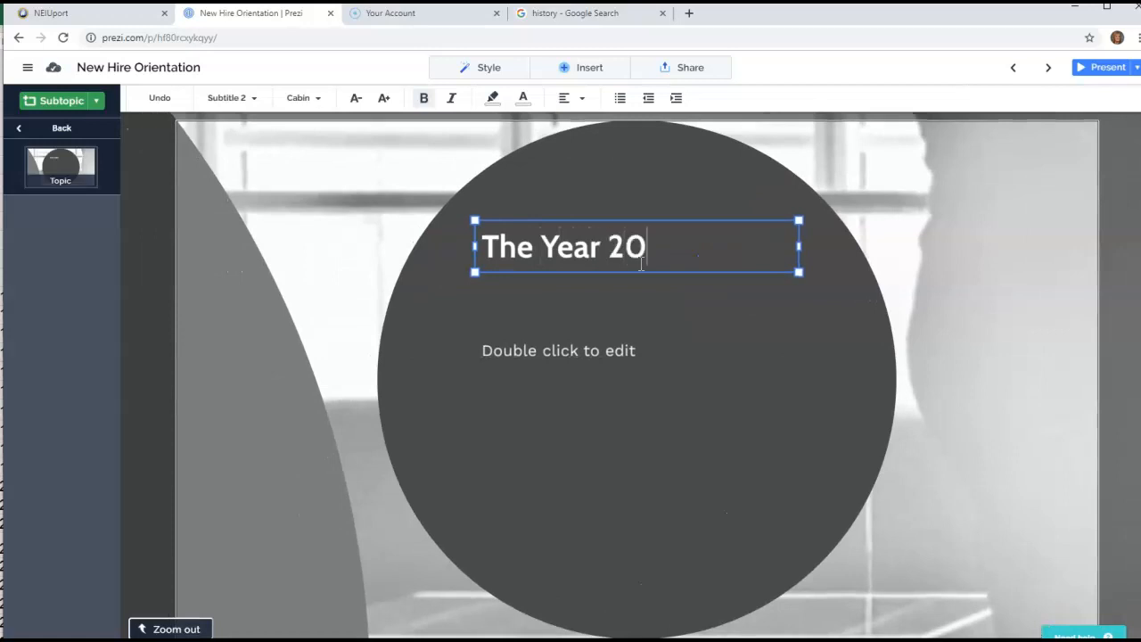
pyautogui.write('00')
# - Replace the body placeholder under "The Year 2000" with "Significant events......"
pyautogui.click(622, 345)
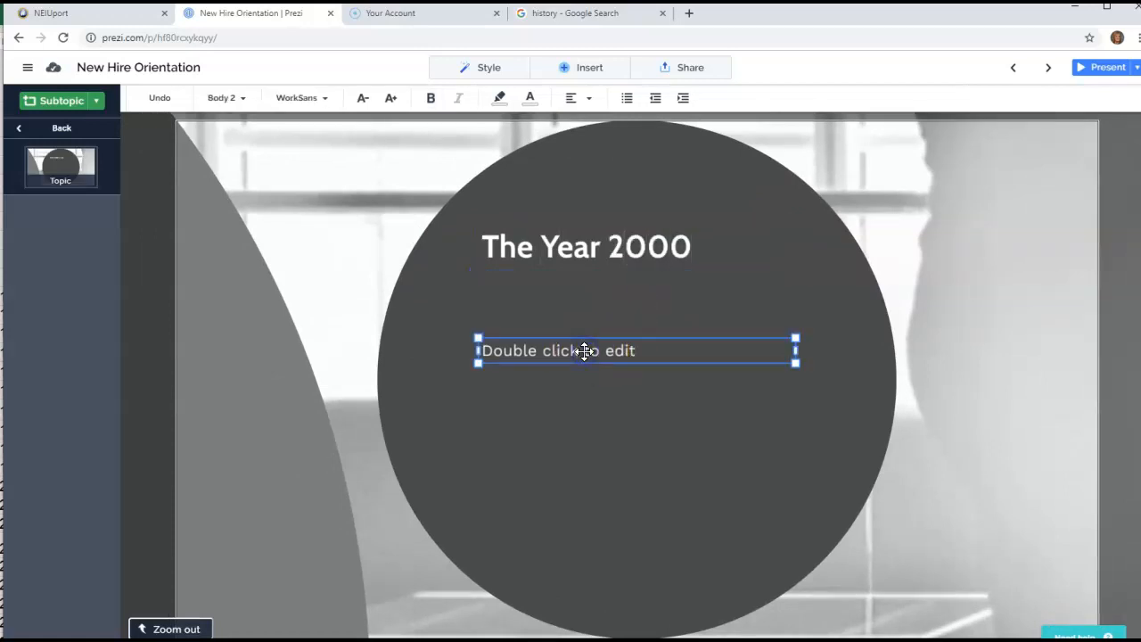
pyautogui.doubleClick(584, 350)
pyautogui.write('Sig')
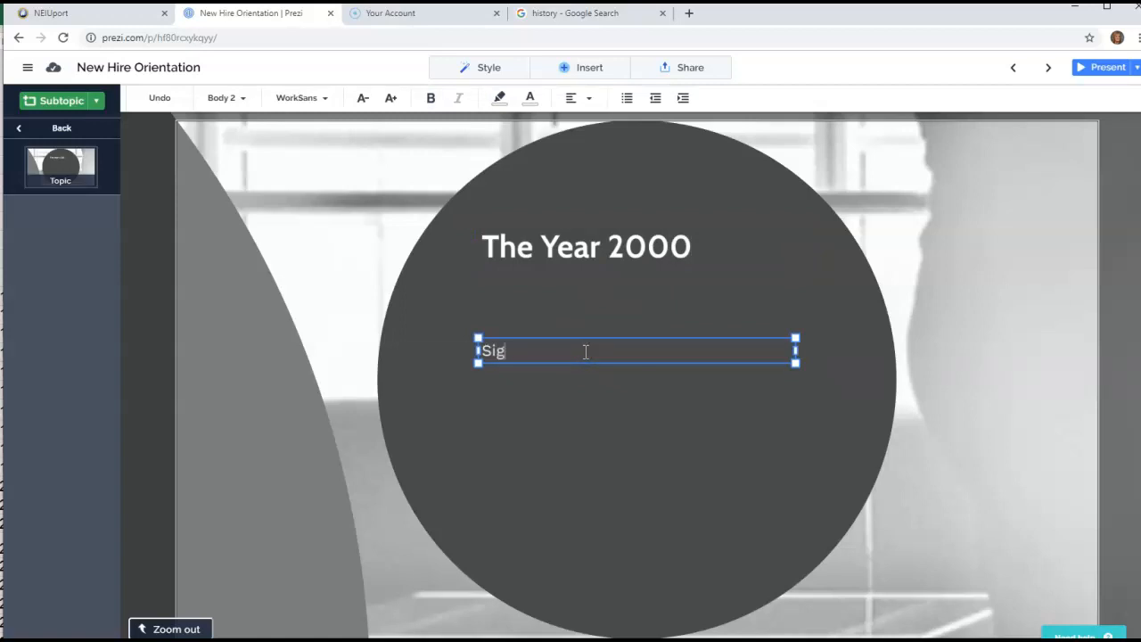
pyautogui.write('nifi')
pyautogui.write('cant events......')
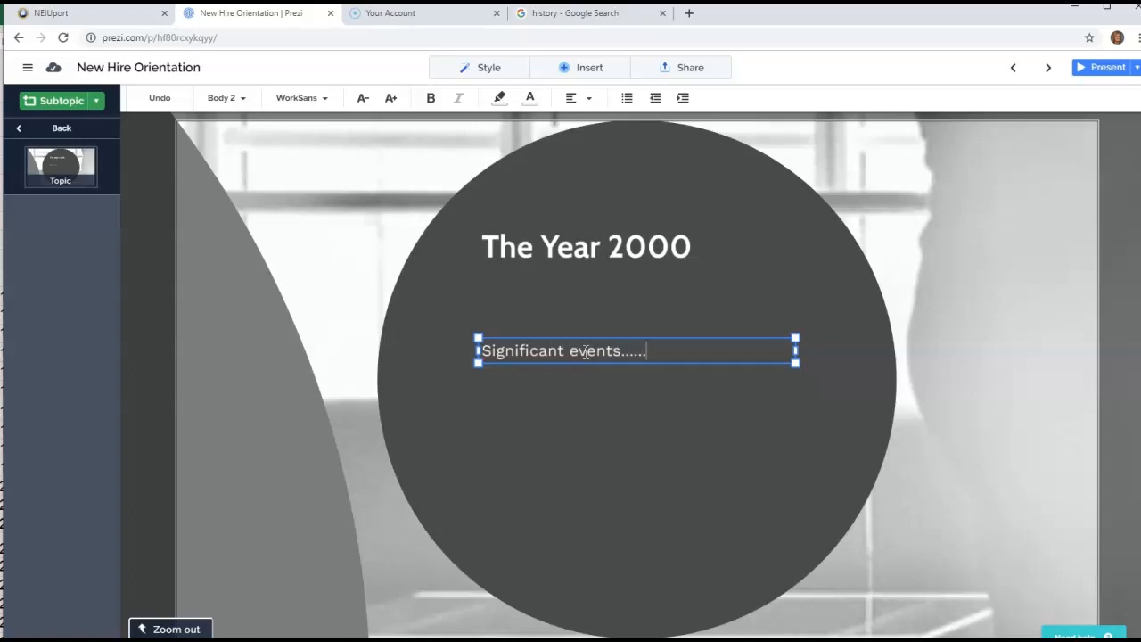
# - Go back to the History topic and relabel the upper subtopic circle as "Year 2000"
pyautogui.click(49, 131)
pyautogui.click(963, 299)
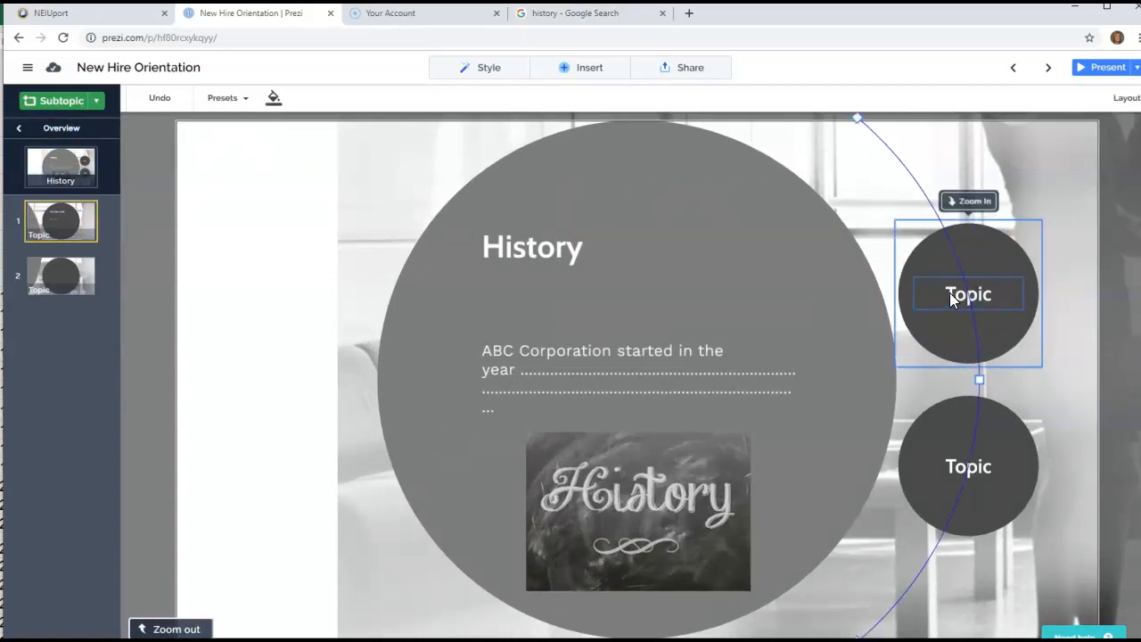
pyautogui.click(952, 300)
pyautogui.moveTo(951, 295); pyautogui.dragTo(996, 294)
pyautogui.press('BackSpace')
pyautogui.press('BackSpace')
pyautogui.write('Yea')
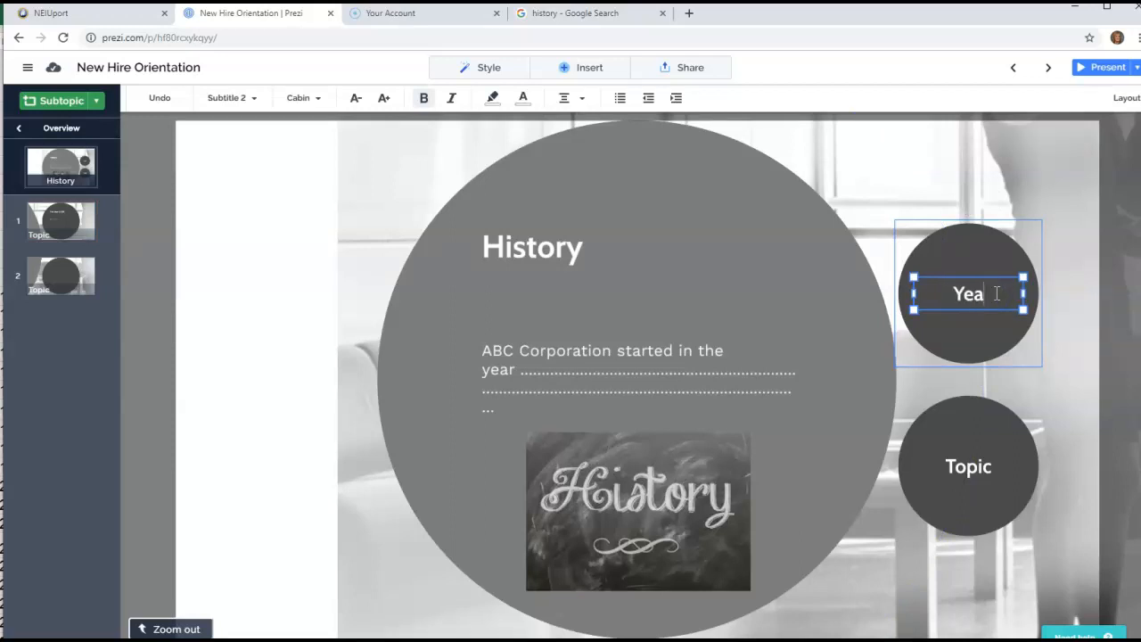
pyautogui.write('r 200')
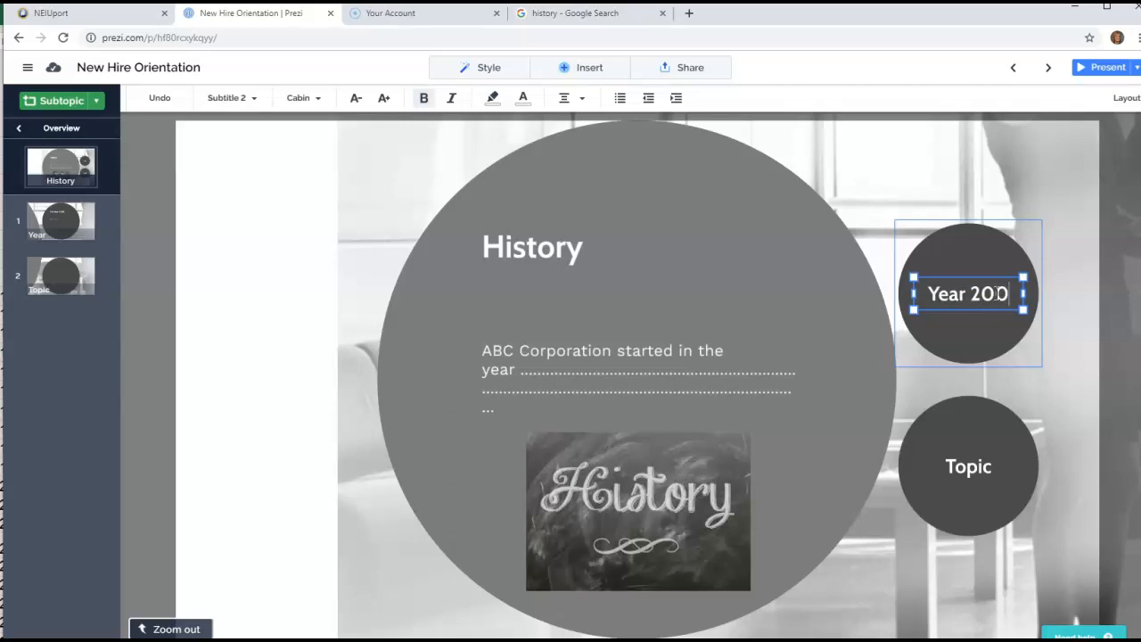
pyautogui.write('0')
pyautogui.click(995, 426)
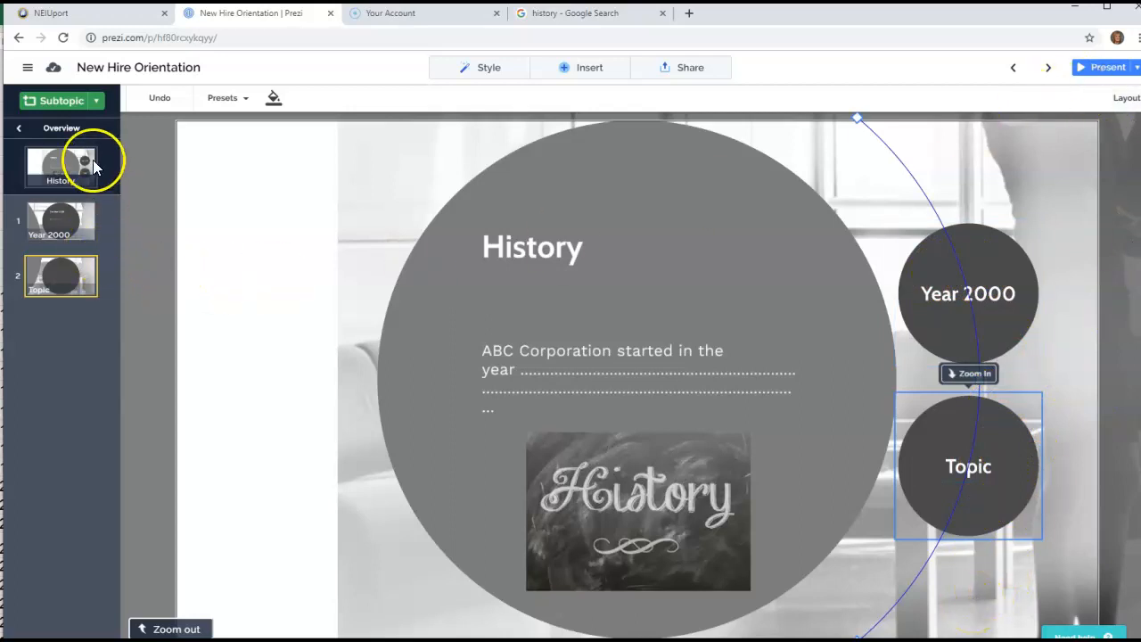
# - Start presenting the New Hire Orientation presentation
pyautogui.click(1104, 67)
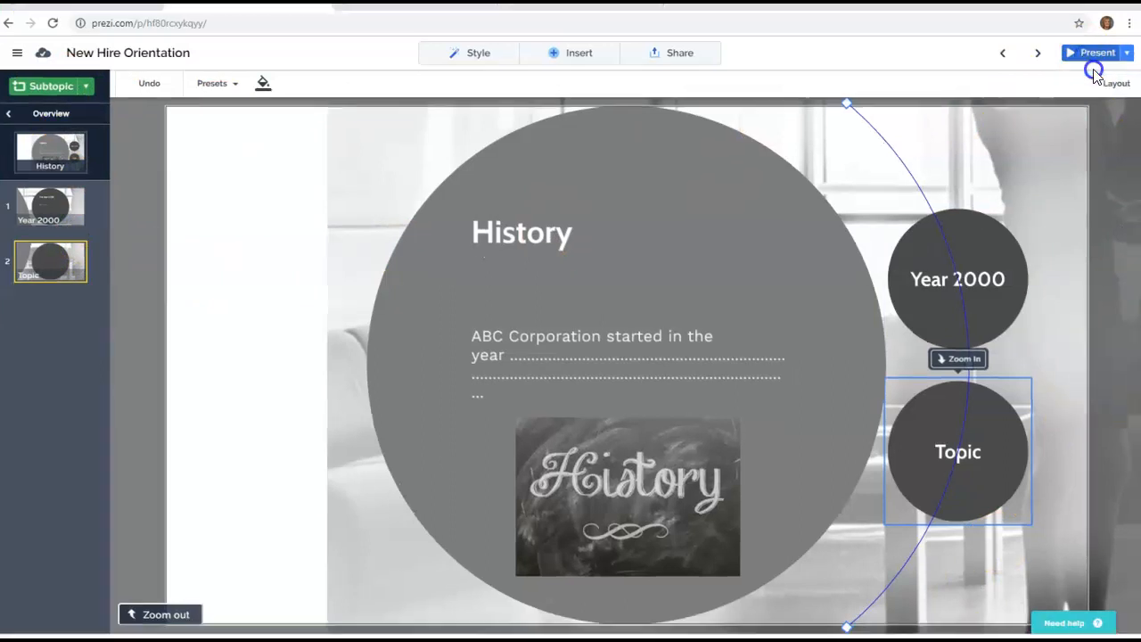